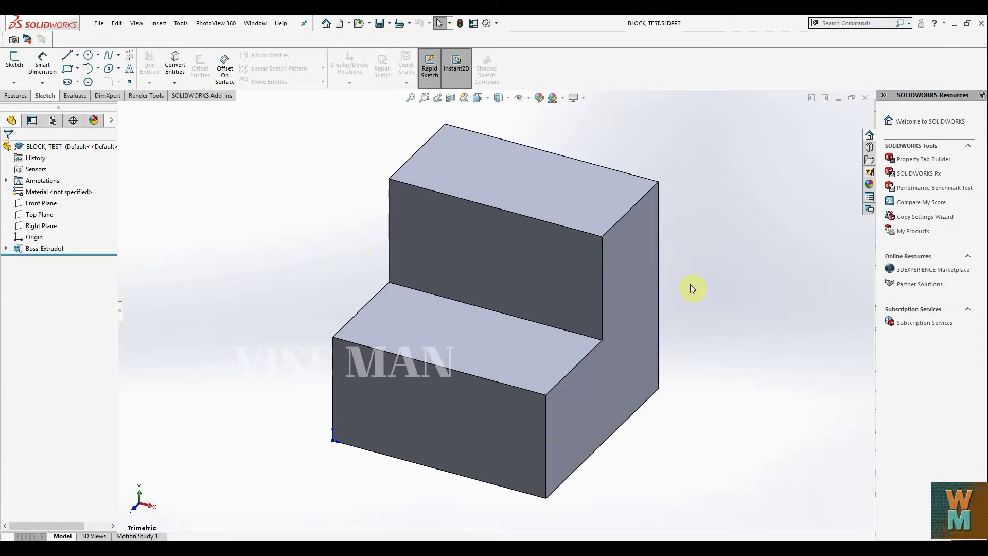
# Switch to the empty Part1 document and close it
pyautogui.moveTo(675, 269); pyautogui.dragTo(697, 276, button='middle')
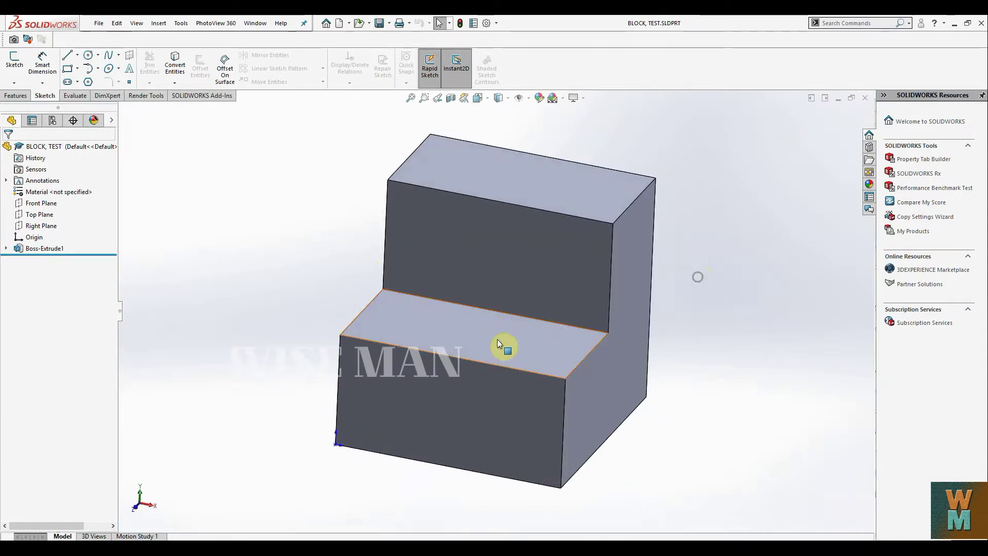
pyautogui.moveTo(414, 540)
pyautogui.click(335, 515)
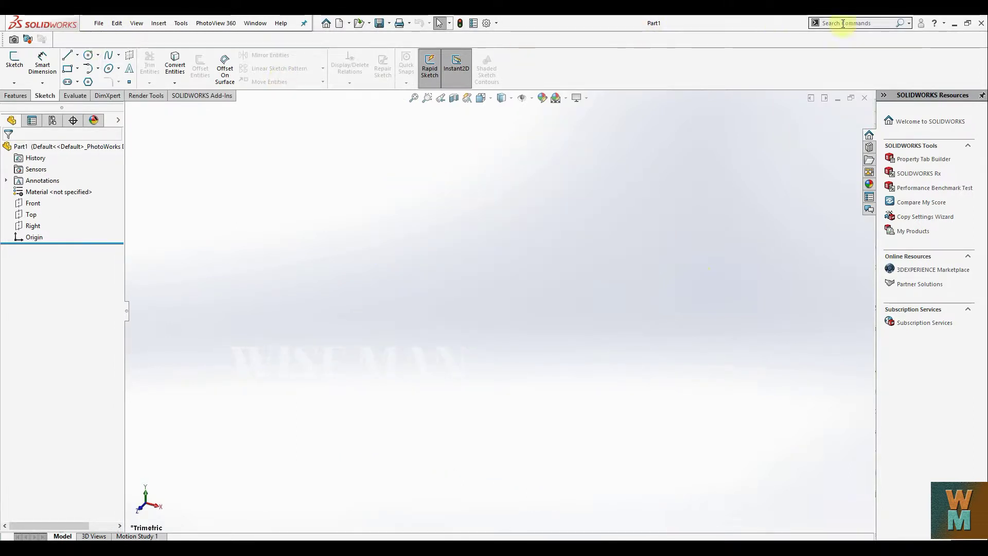
pyautogui.click(867, 99)
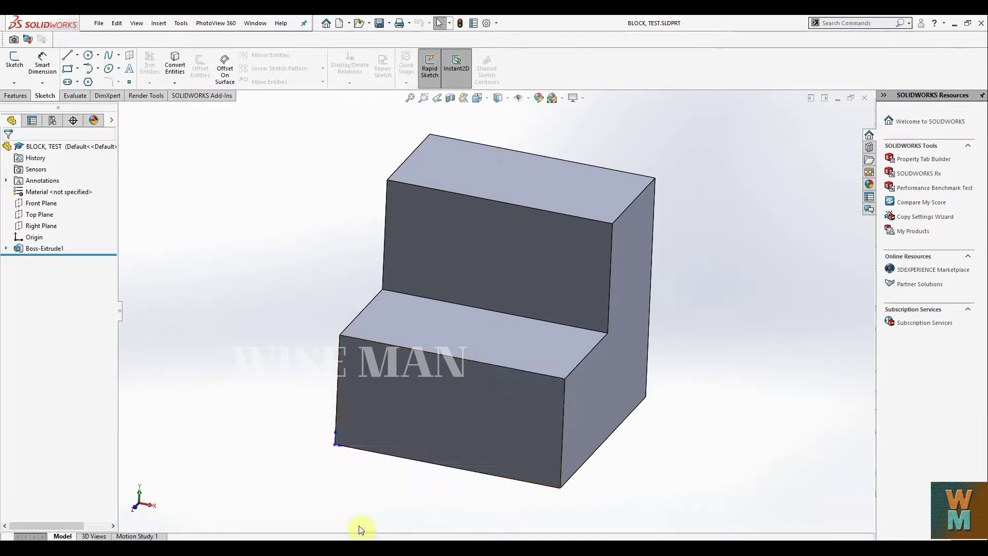
# Create a new assembly document from the tutorial assembly template
pyautogui.click(98, 23)
pyautogui.click(115, 39)
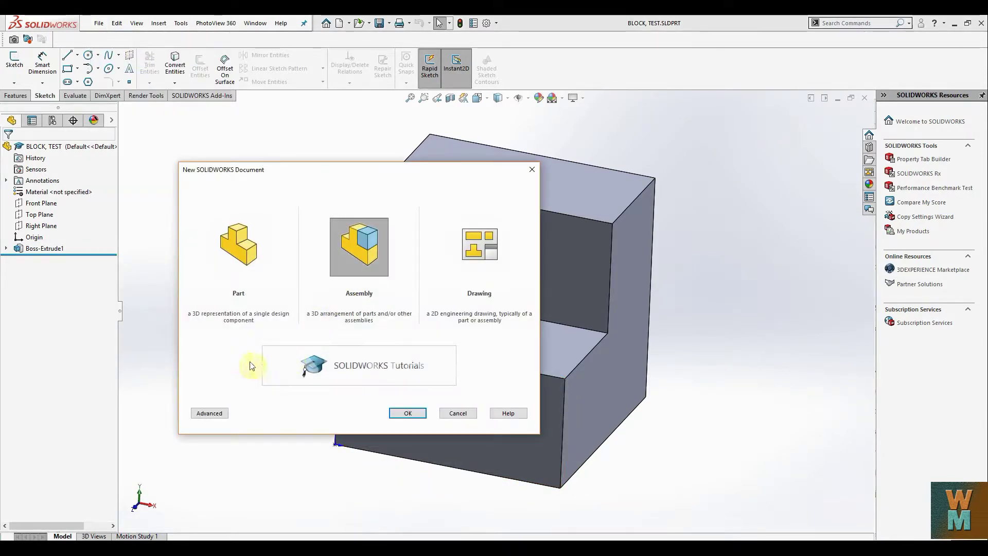
pyautogui.click(210, 413)
pyautogui.click(244, 208)
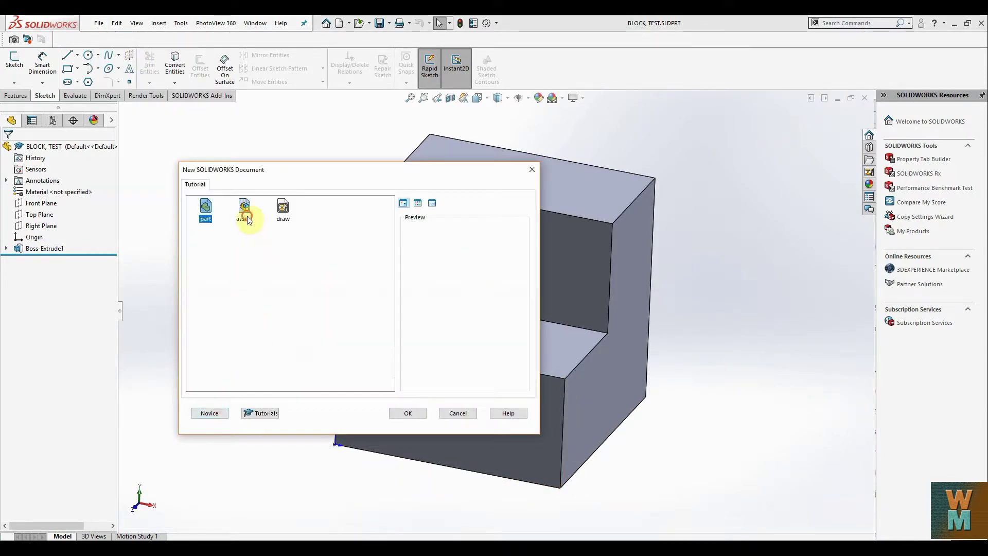
pyautogui.click(407, 413)
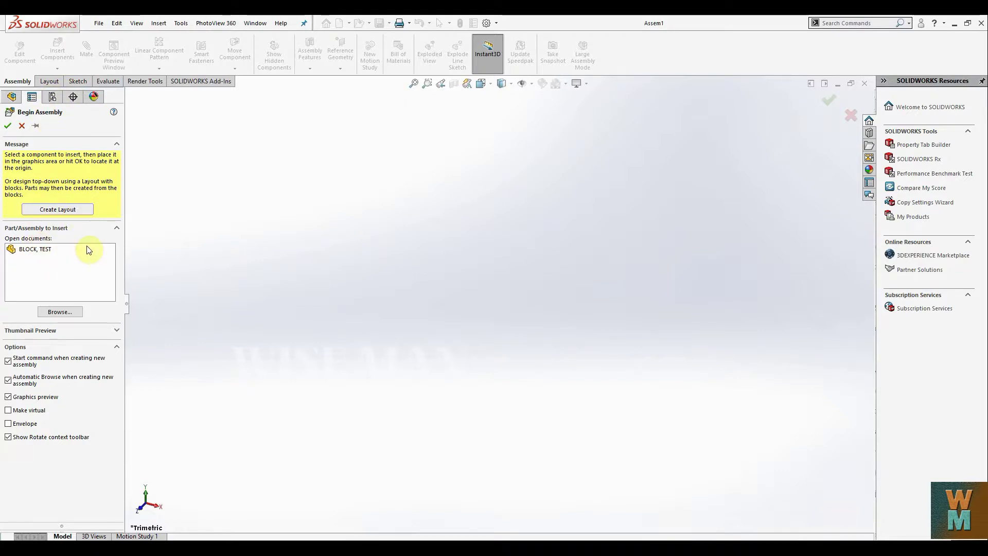
# Insert the BLOCK, TEST.SLDPRT part as the first component, fixed at the assembly origin
pyautogui.click(57, 313)
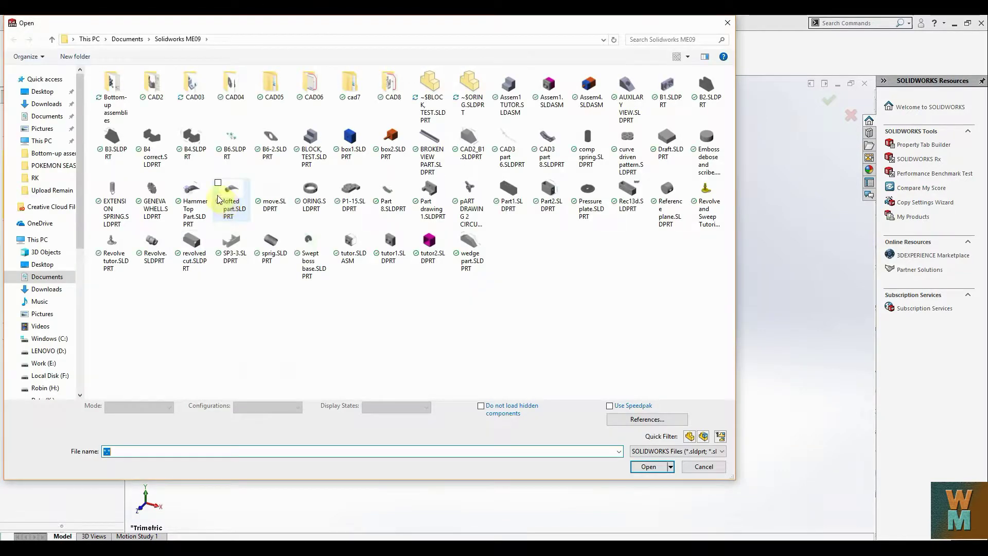
pyautogui.click(320, 146)
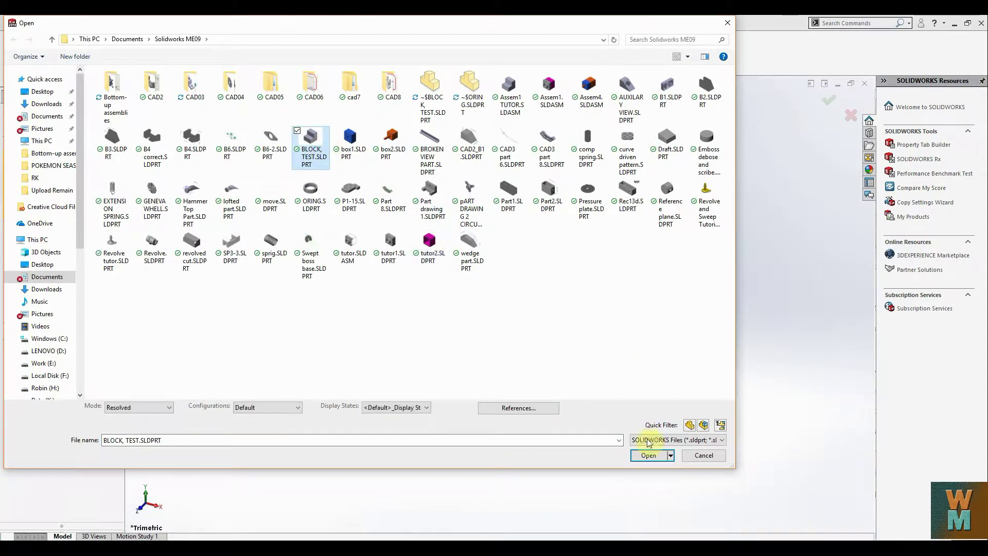
pyautogui.click(648, 456)
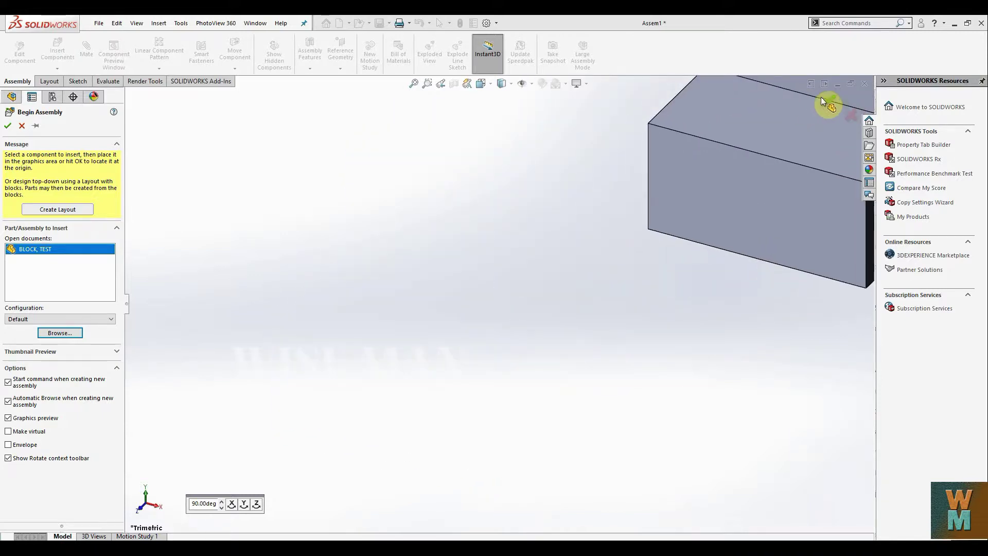
pyautogui.click(825, 101)
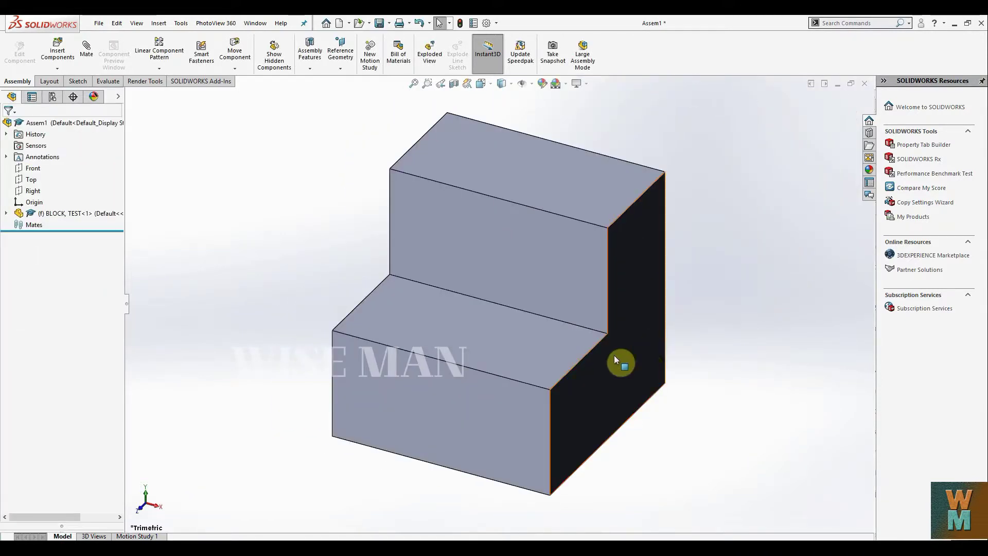
# Turn on the display of origins in the assembly
pyautogui.click(142, 26)
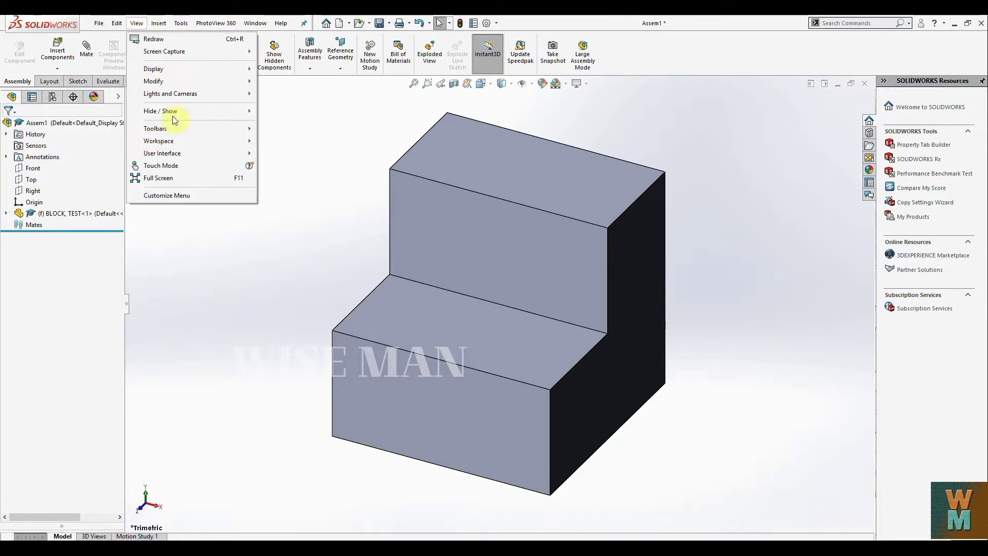
pyautogui.moveTo(176, 110)
pyautogui.click(305, 274)
pyautogui.moveTo(212, 286); pyautogui.dragTo(739, 418, button='middle')
pyautogui.moveTo(640, 308); pyautogui.dragTo(690, 239, button='right')
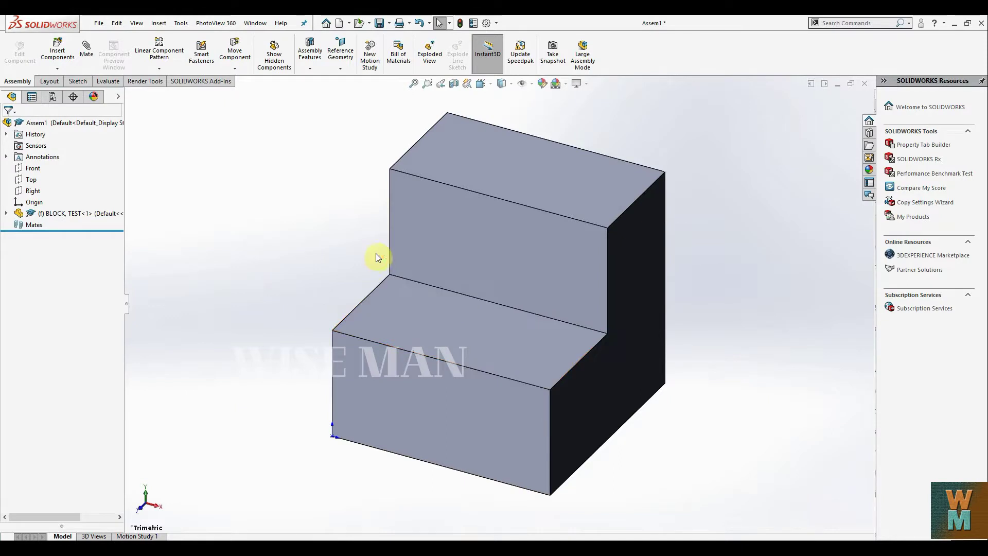
pyautogui.scroll(2, 374, 253)
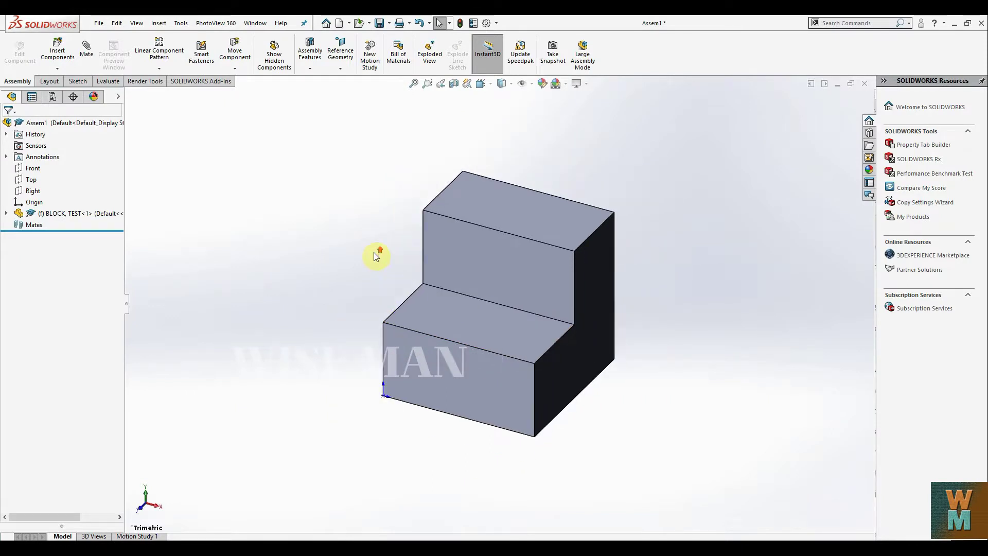
# Insert a second copy of the BLOCK, TEST part beside the first block, with free space between them
pyautogui.click(61, 60)
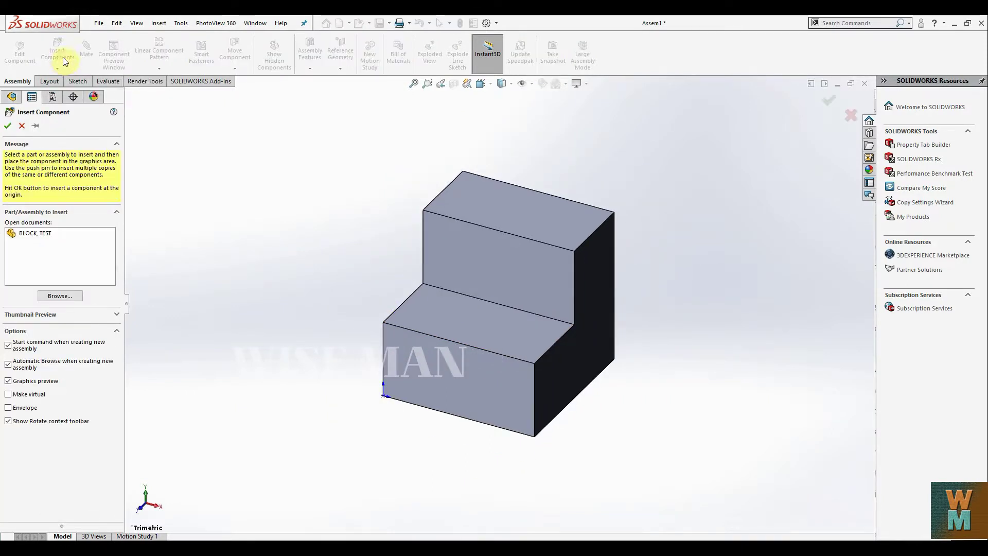
pyautogui.click(38, 233)
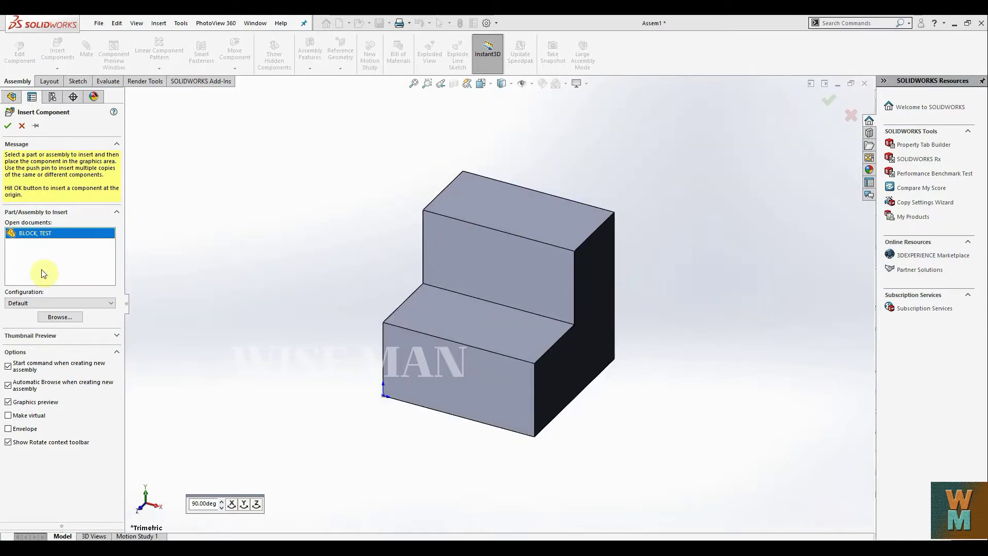
pyautogui.click(38, 234)
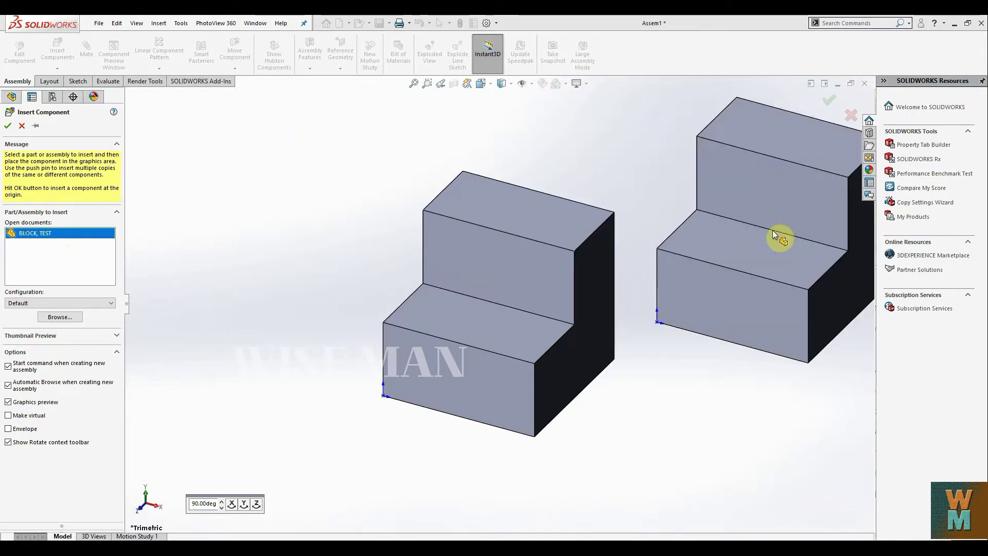
pyautogui.press('z')
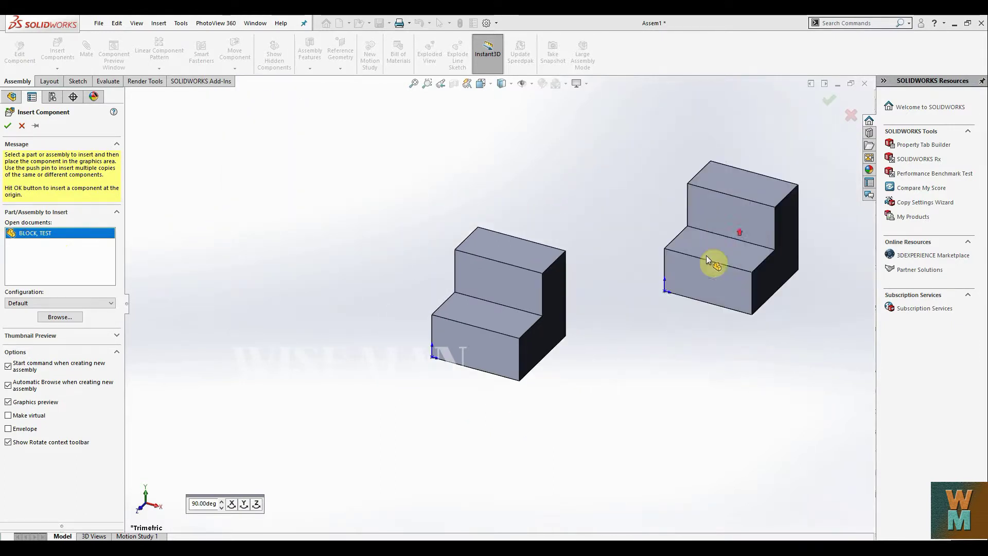
pyautogui.click(551, 265)
pyautogui.moveTo(795, 425); pyautogui.dragTo(704, 305, button='middle')
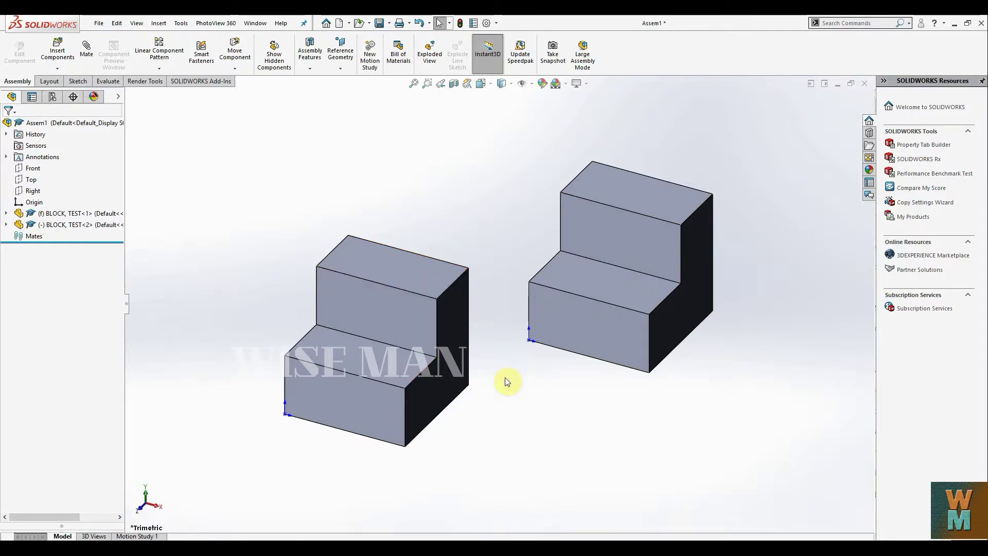
pyautogui.moveTo(521, 401); pyautogui.dragTo(480, 329, button='middle')
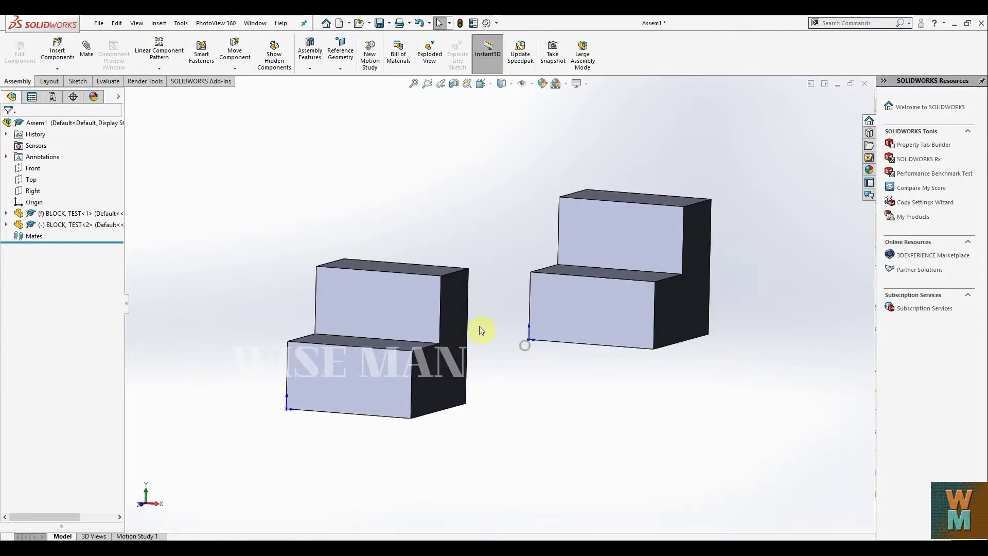
# Add a coincident mate with aligned axes between the midpoints of the two blocks' facing upper side edges
pyautogui.click(86, 53)
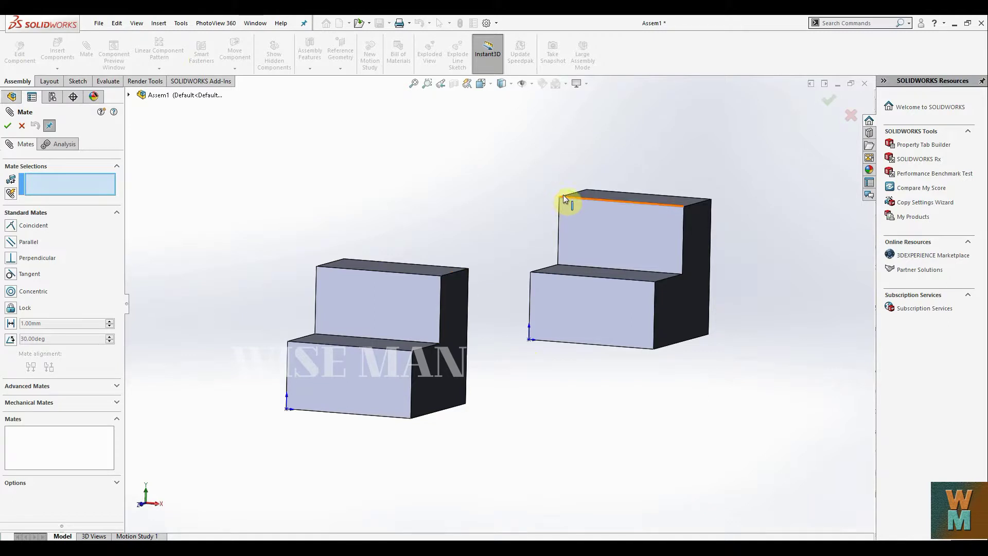
pyautogui.scroll(-3, 484, 237)
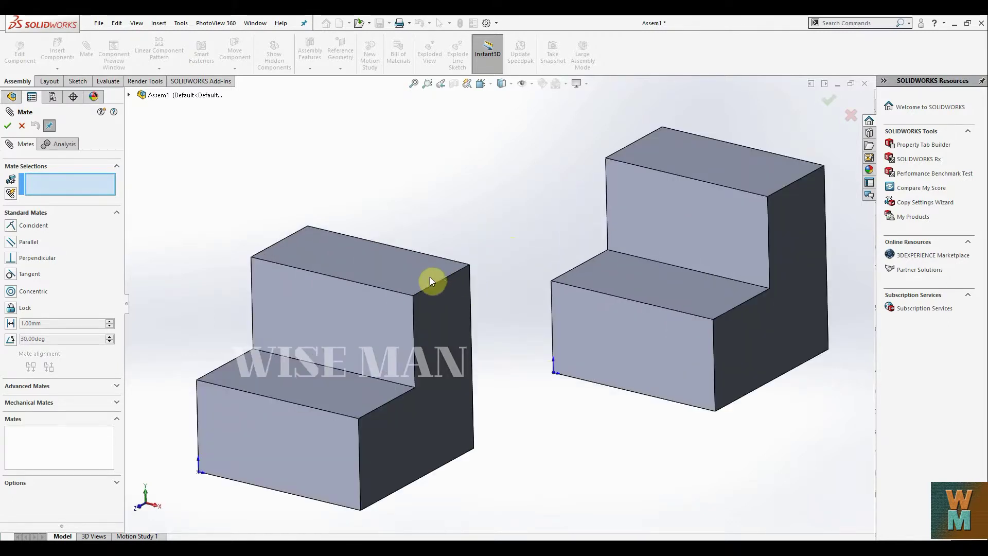
pyautogui.click(440, 280)
pyautogui.moveTo(476, 197); pyautogui.dragTo(783, 261, button='middle')
pyautogui.click(578, 146)
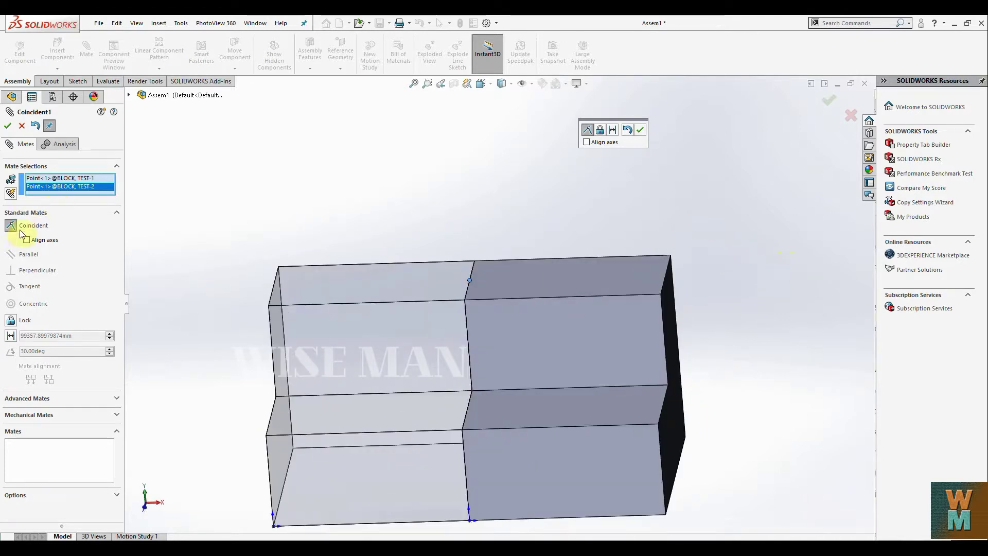
pyautogui.click(591, 143)
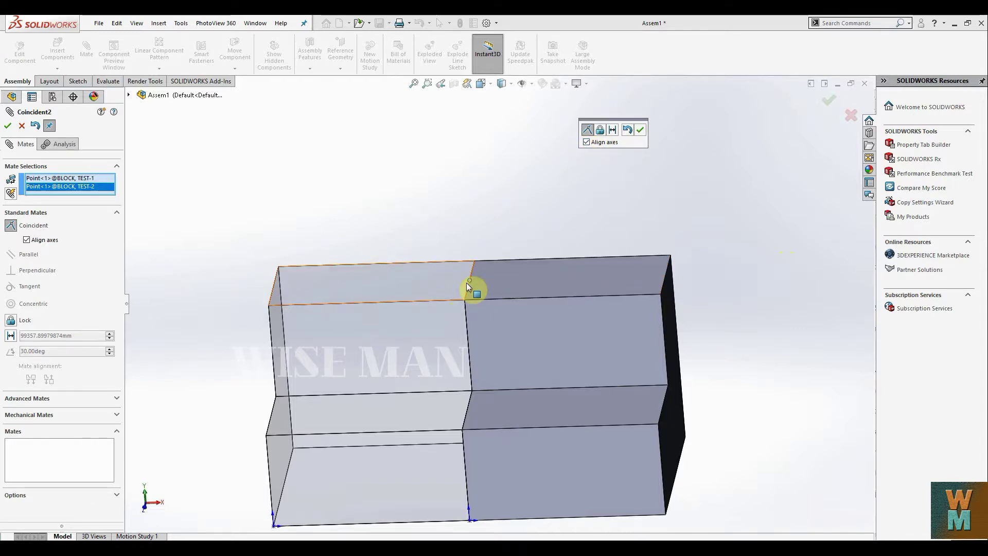
pyautogui.click(640, 131)
pyautogui.moveTo(723, 199); pyautogui.dragTo(659, 179, button='middle')
pyautogui.moveTo(661, 180); pyautogui.dragTo(695, 152, button='right')
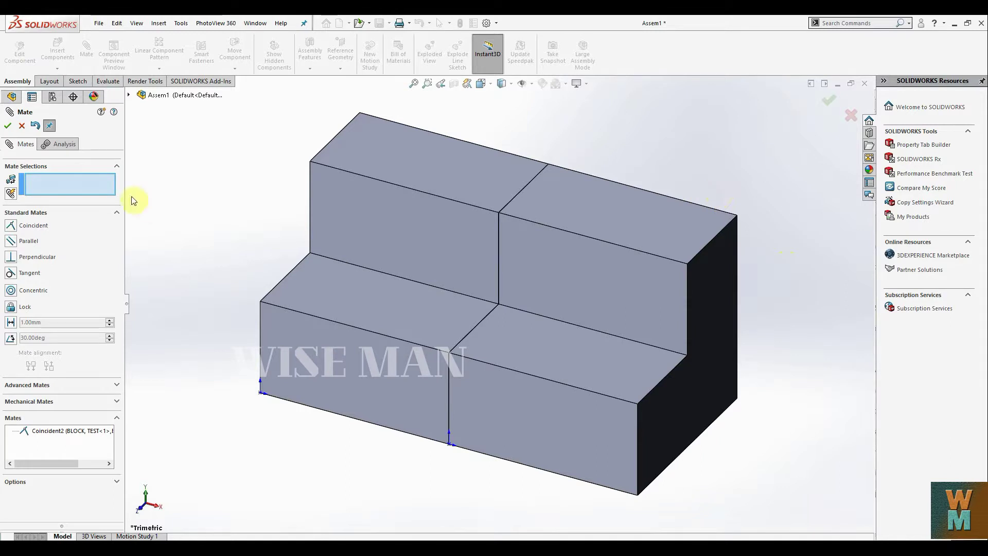
pyautogui.click(21, 127)
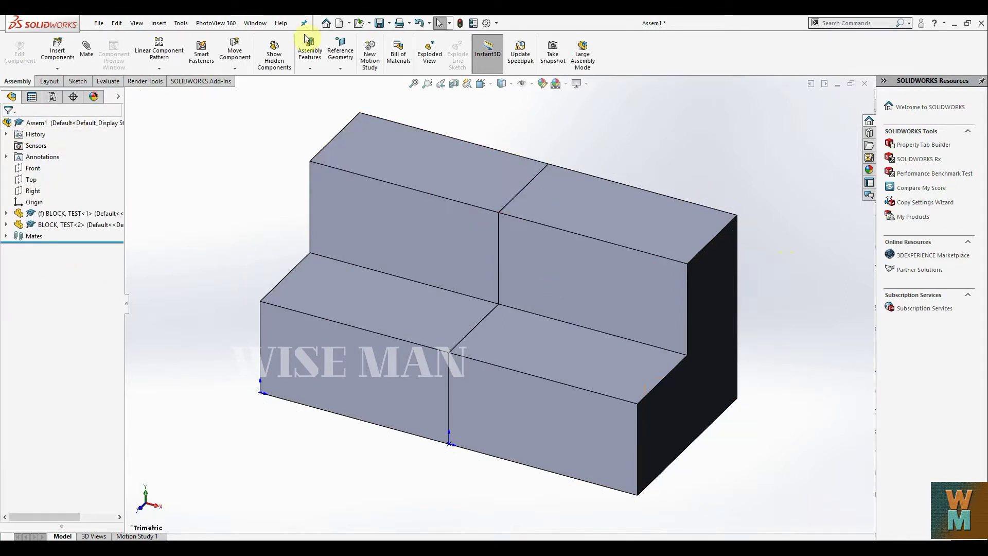
# Delete the coincident mate between the two blocks
pyautogui.click(236, 54)
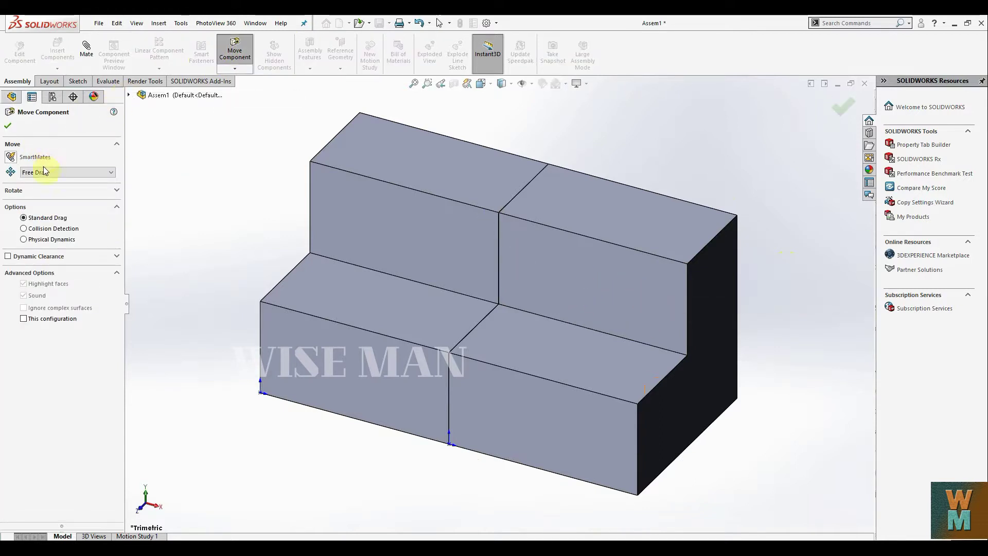
pyautogui.click(11, 127)
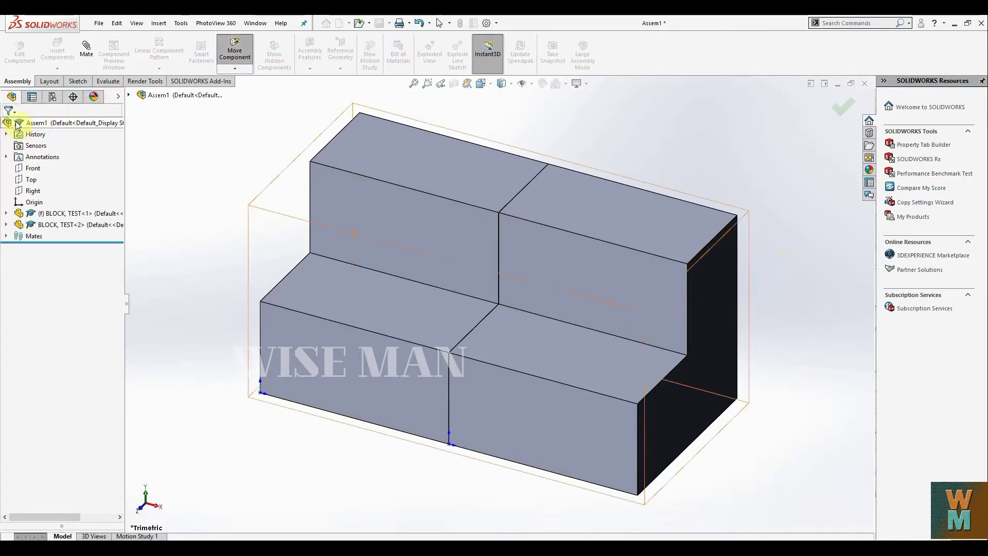
pyautogui.click(6, 237)
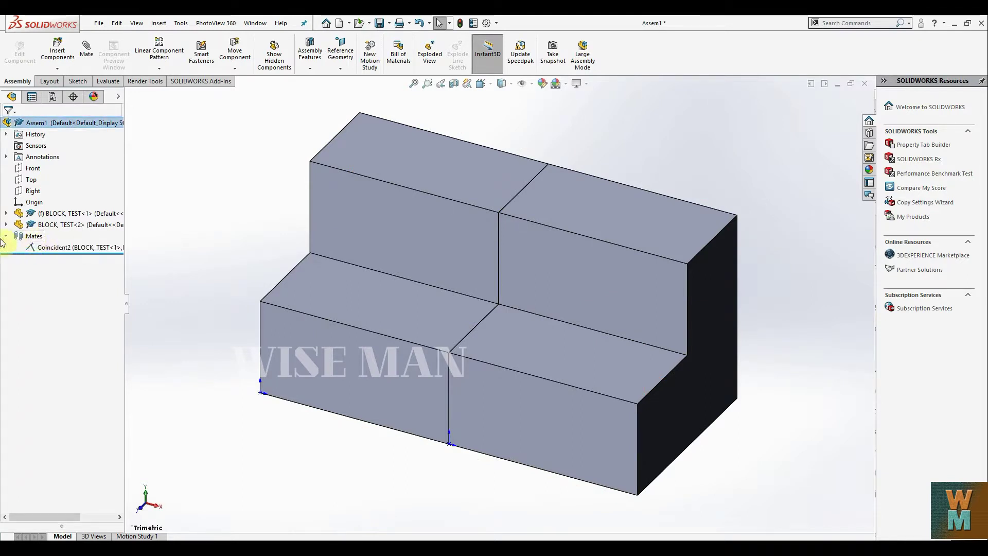
pyautogui.click(45, 252)
pyautogui.rightClick(44, 251)
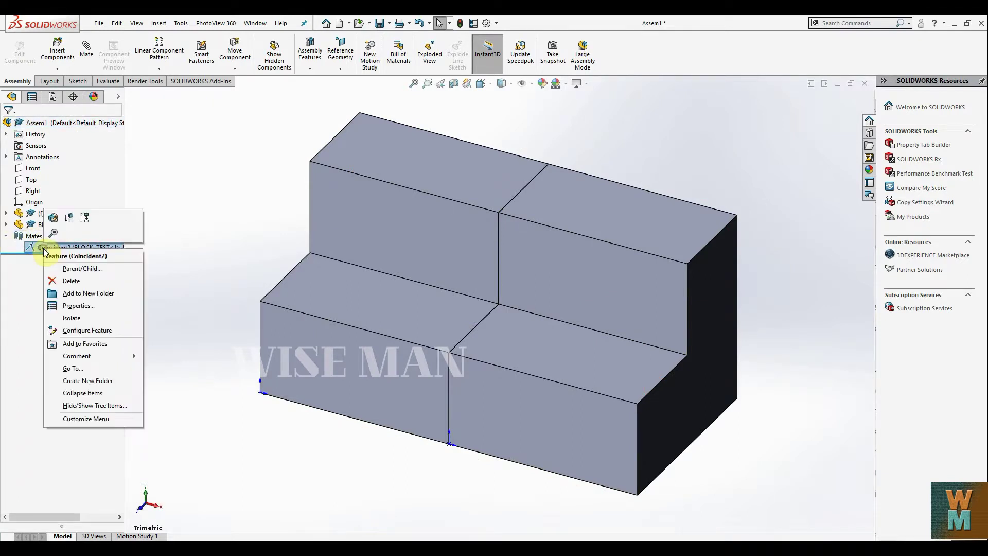
pyautogui.click(72, 282)
pyautogui.click(550, 212)
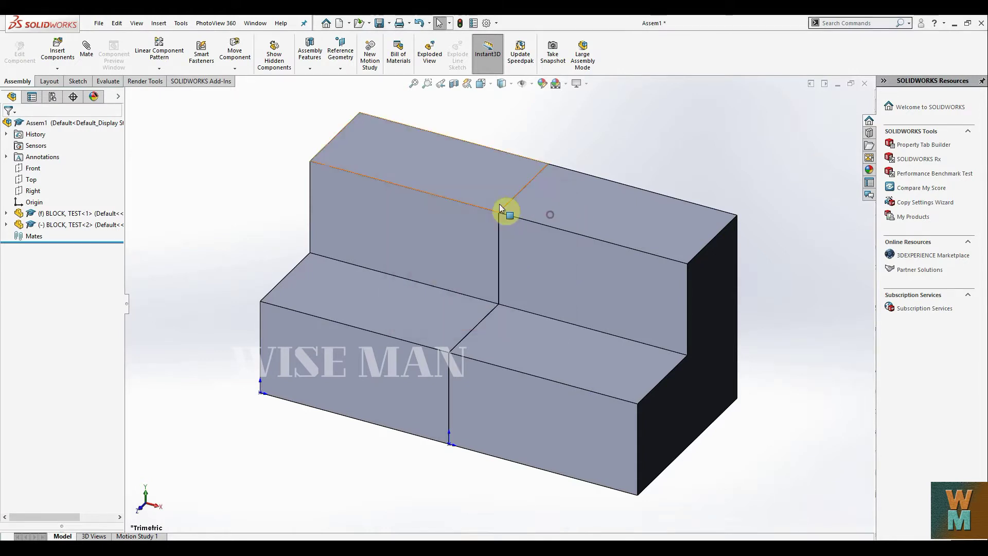
# Move the second block away from the fixed block so a gap separates them
pyautogui.click(240, 54)
pyautogui.moveTo(629, 302); pyautogui.dragTo(695, 322)
pyautogui.click(843, 106)
pyautogui.moveTo(642, 152); pyautogui.dragTo(668, 192, button='middle')
pyautogui.scroll(1, 669, 192)
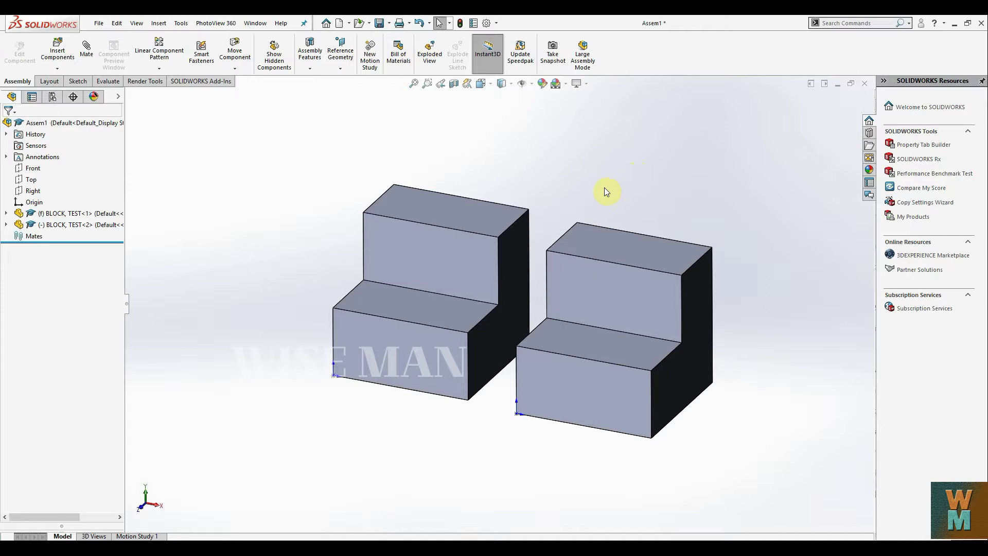
# Rotate the second block freely so its stepped side profile is turned relative to the fixed block
pyautogui.moveTo(663, 151); pyautogui.dragTo(623, 265, button='middle')
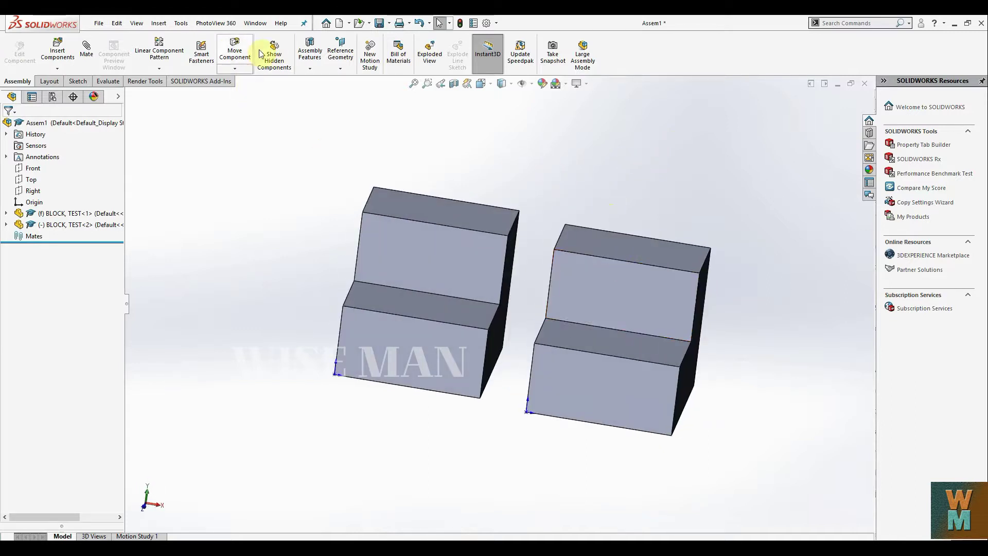
pyautogui.click(239, 71)
pyautogui.click(249, 95)
pyautogui.moveTo(649, 289); pyautogui.dragTo(685, 330)
pyautogui.moveTo(515, 188); pyautogui.dragTo(573, 206, button='middle')
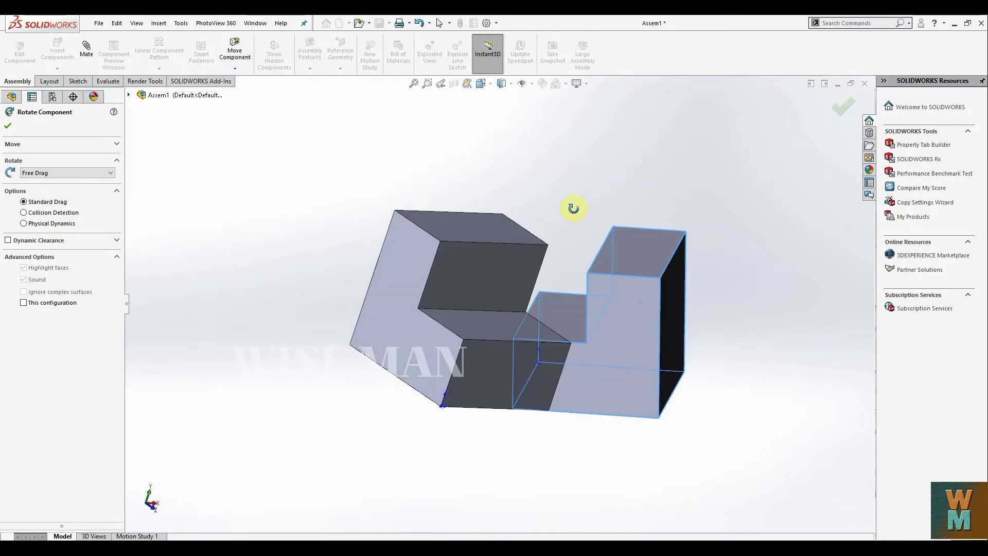
# Move the rotated second block farther from the fixed block until the two are well clear of each other
pyautogui.click(241, 71)
pyautogui.click(243, 79)
pyautogui.moveTo(624, 344); pyautogui.dragTo(715, 406)
pyautogui.moveTo(646, 241); pyautogui.dragTo(677, 263, button='middle')
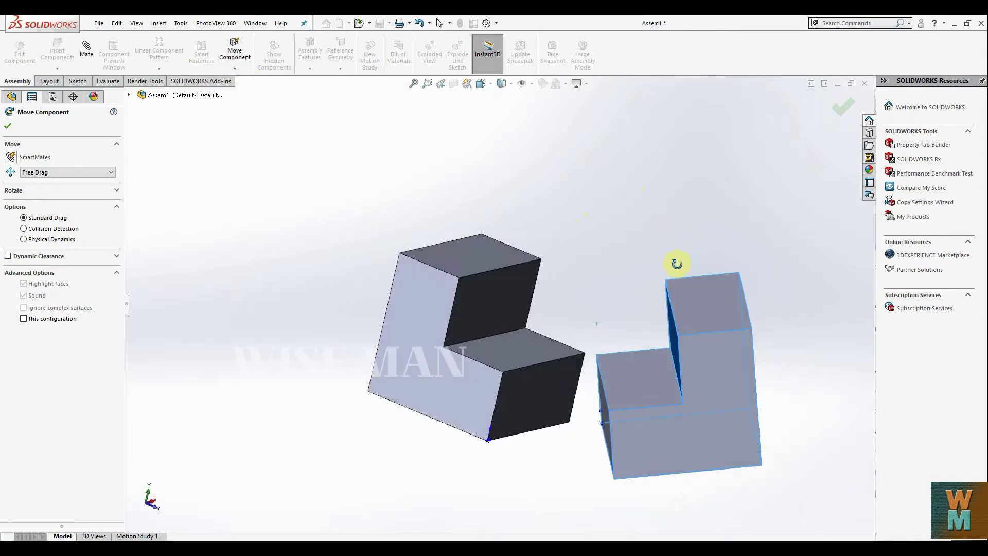
pyautogui.moveTo(730, 410); pyautogui.dragTo(805, 436)
pyautogui.moveTo(673, 252); pyautogui.dragTo(717, 249, button='middle')
pyautogui.moveTo(642, 423); pyautogui.dragTo(709, 412)
pyautogui.moveTo(559, 225); pyautogui.dragTo(483, 177, button='middle')
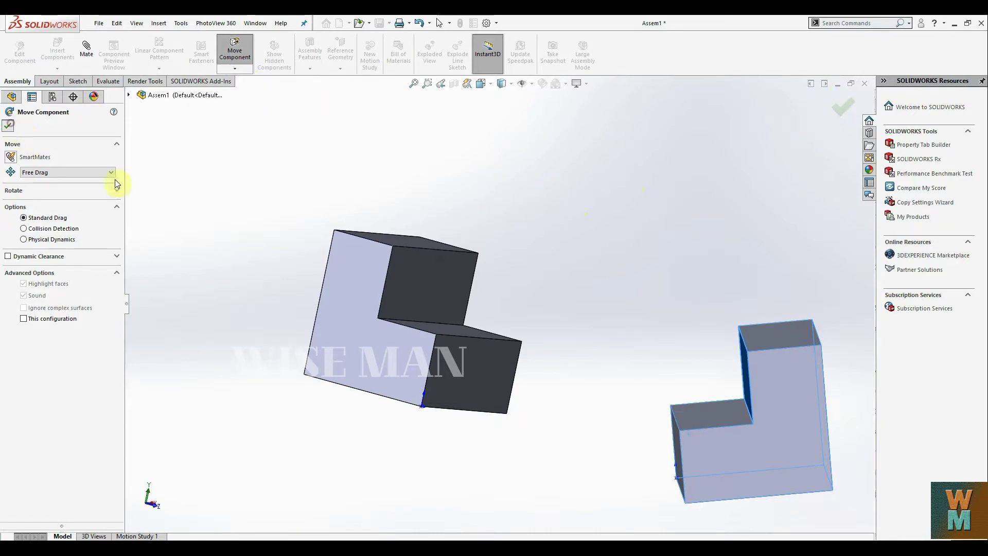
# Add a coincident mate between the bottom end-edge midpoints of the second block and the fixed block
pyautogui.press('Escape')
pyautogui.moveTo(673, 238); pyautogui.dragTo(664, 270, button='middle')
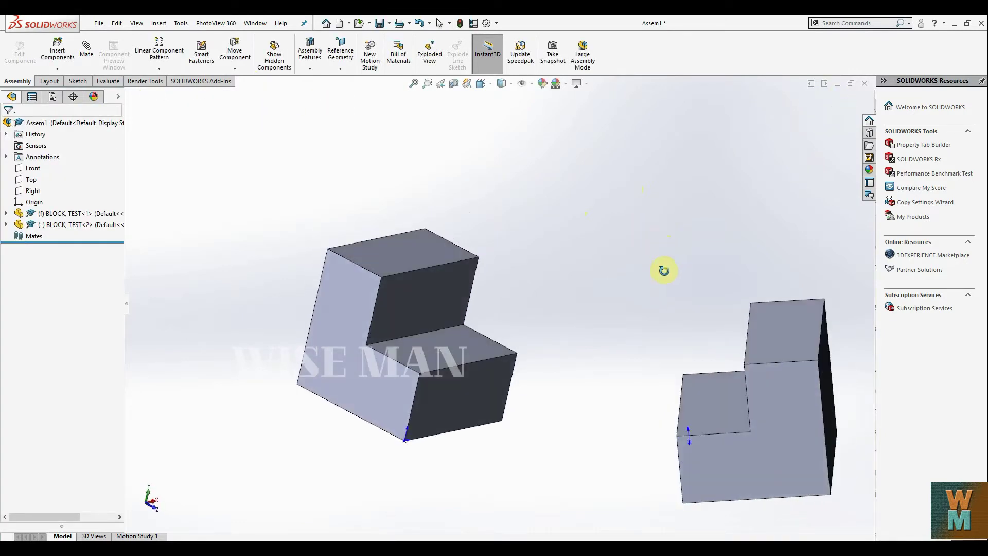
pyautogui.click(88, 51)
pyautogui.moveTo(556, 342); pyautogui.dragTo(625, 385, button='middle')
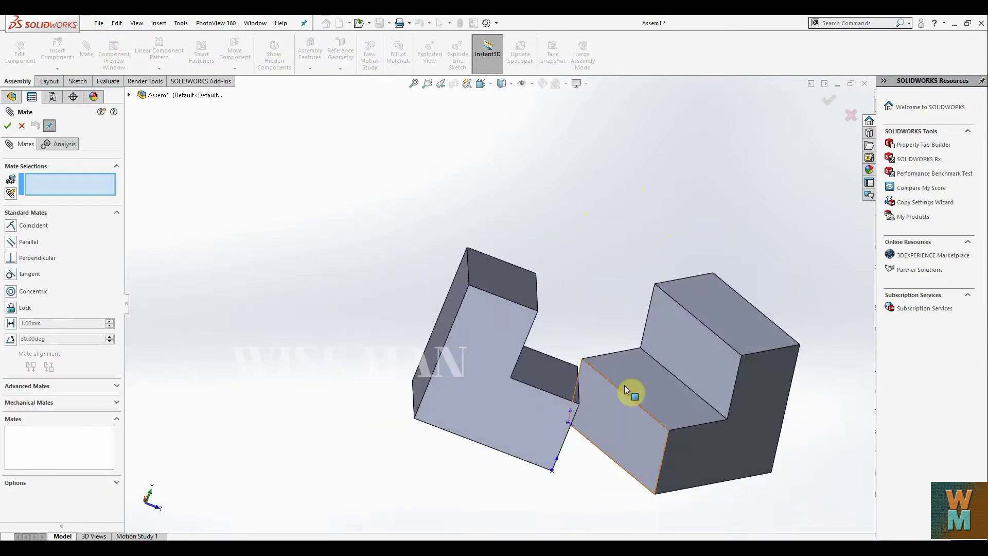
pyautogui.moveTo(620, 457); pyautogui.dragTo(610, 469, button='middle')
pyautogui.click(612, 461)
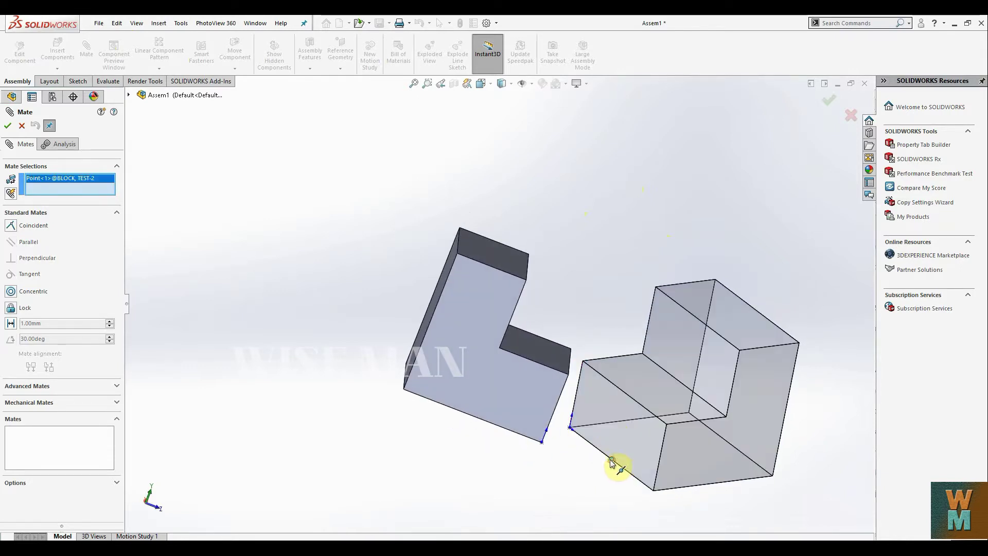
pyautogui.moveTo(600, 276); pyautogui.dragTo(439, 368, button='middle')
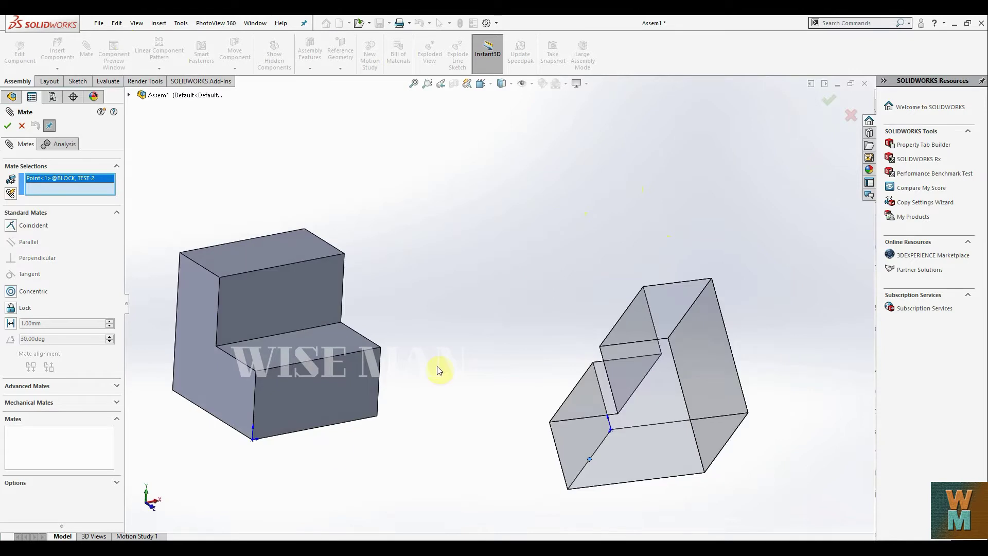
pyautogui.click(315, 429)
pyautogui.moveTo(318, 426); pyautogui.dragTo(647, 392, button='middle')
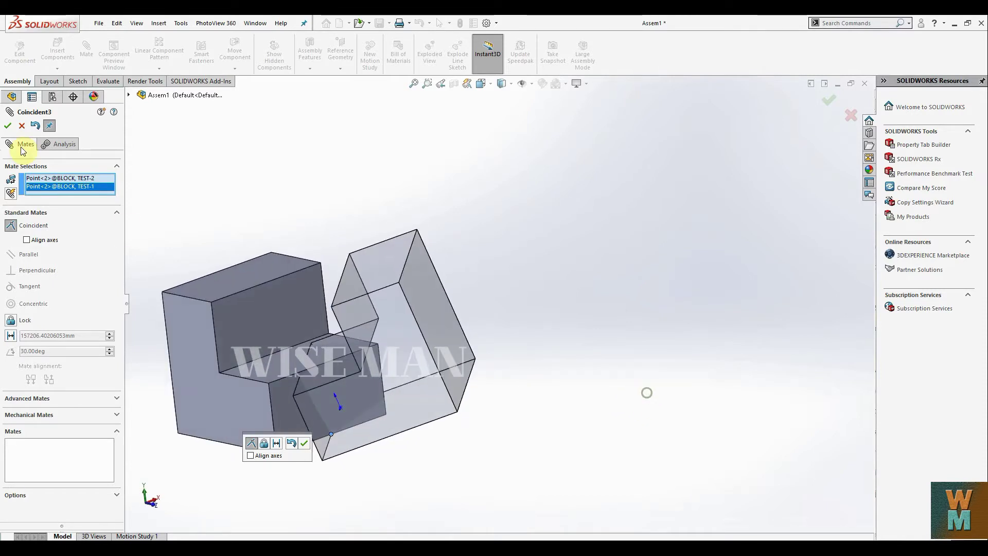
pyautogui.click(9, 127)
# Add a coincident mate between the bottom edges of the two blocks' low step ends
pyautogui.moveTo(671, 344); pyautogui.dragTo(643, 366, button='middle')
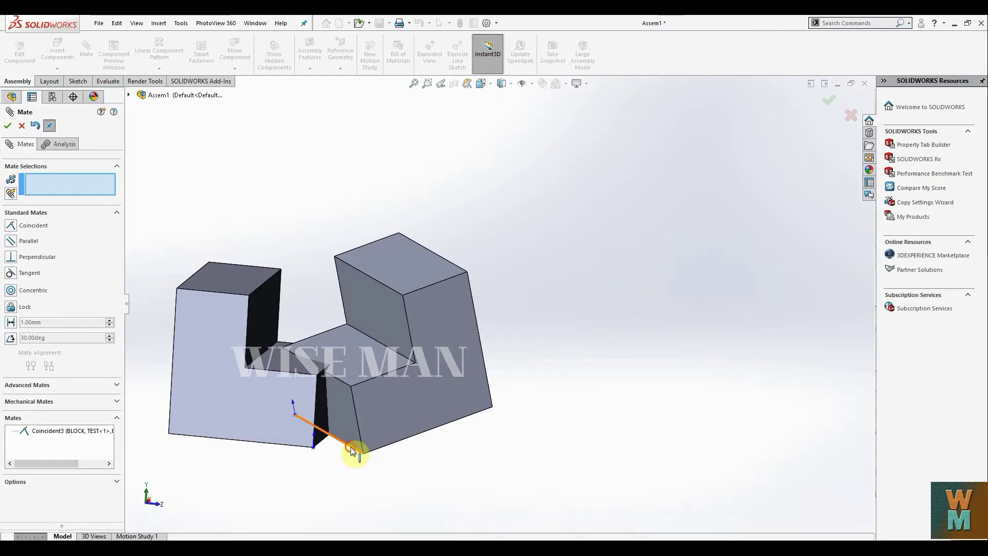
pyautogui.click(352, 450)
pyautogui.click(325, 445)
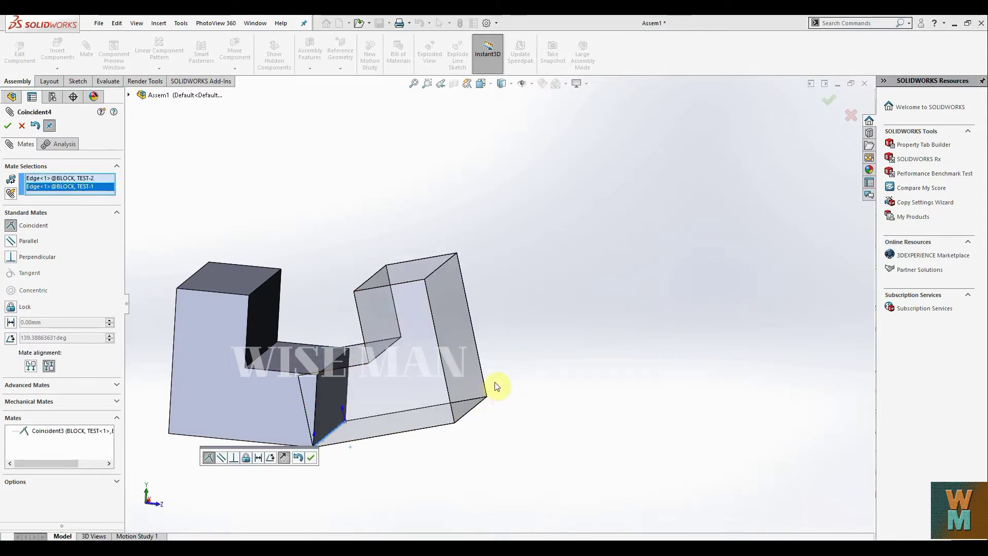
pyautogui.moveTo(523, 392); pyautogui.dragTo(440, 384, button='middle')
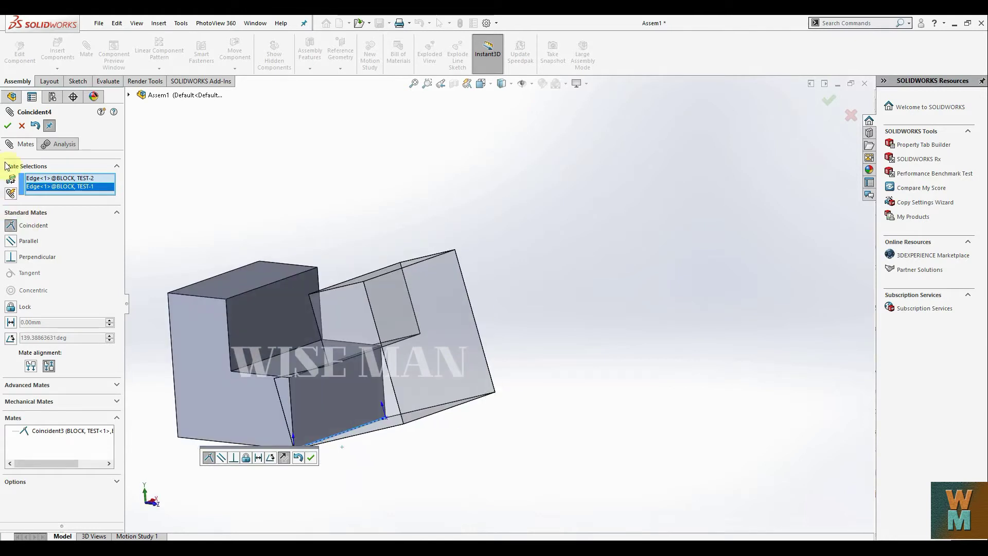
pyautogui.click(7, 127)
# Add a coincident mate between the vertical end edges of the two low steps, forming a U shape, and finish mating
pyautogui.moveTo(494, 386); pyautogui.dragTo(315, 393, button='middle')
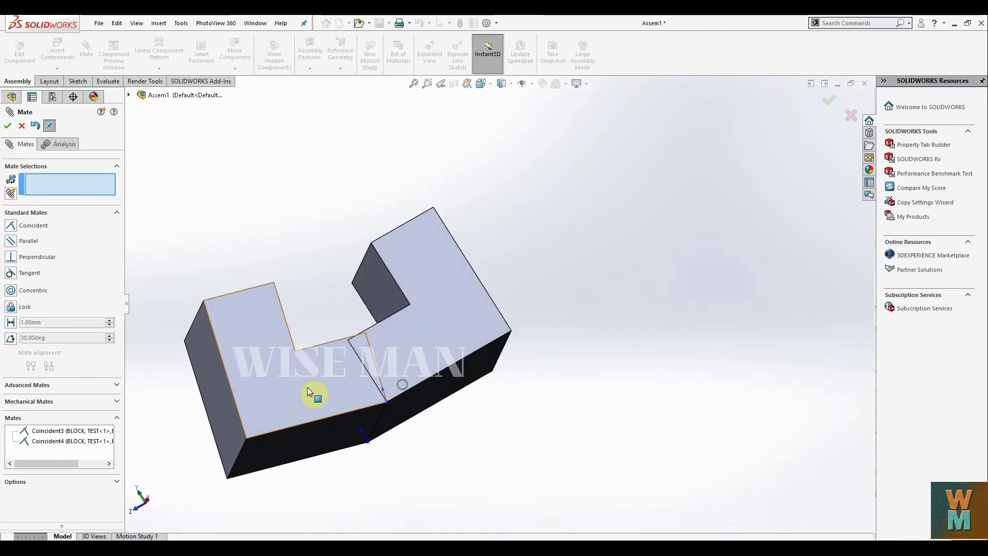
pyautogui.click(372, 352)
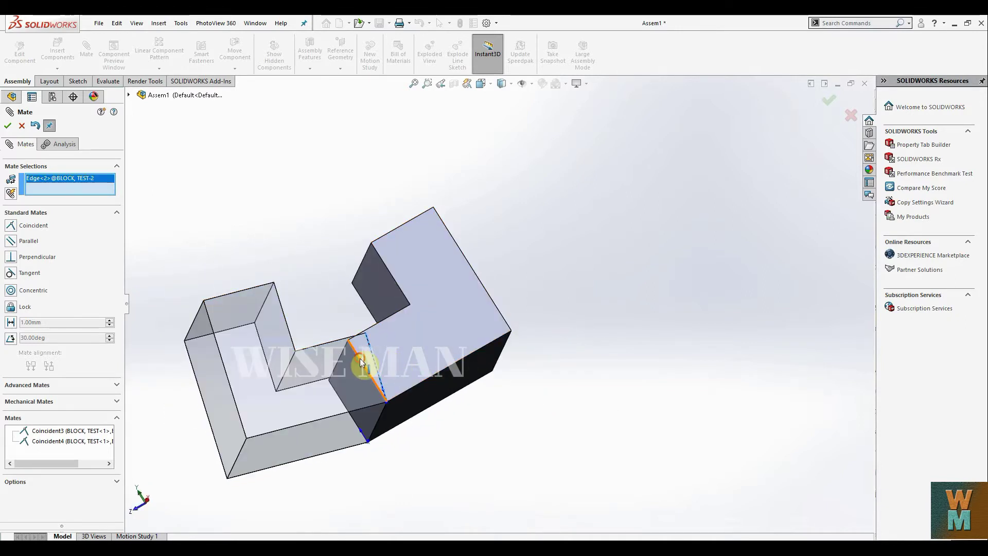
pyautogui.click(362, 363)
pyautogui.moveTo(463, 470); pyautogui.dragTo(575, 415, button='middle')
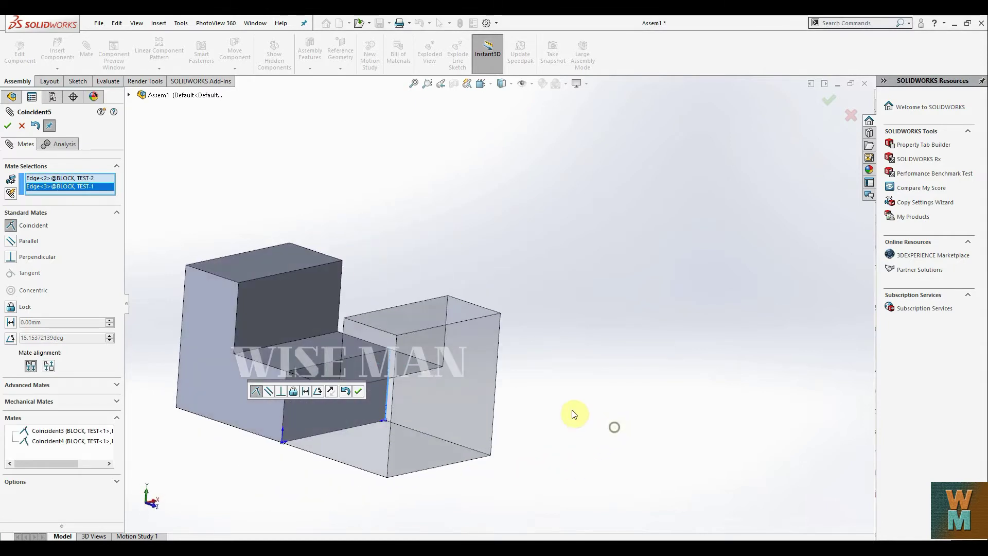
pyautogui.press('Return')
pyautogui.hotkey('ctrl', '4')
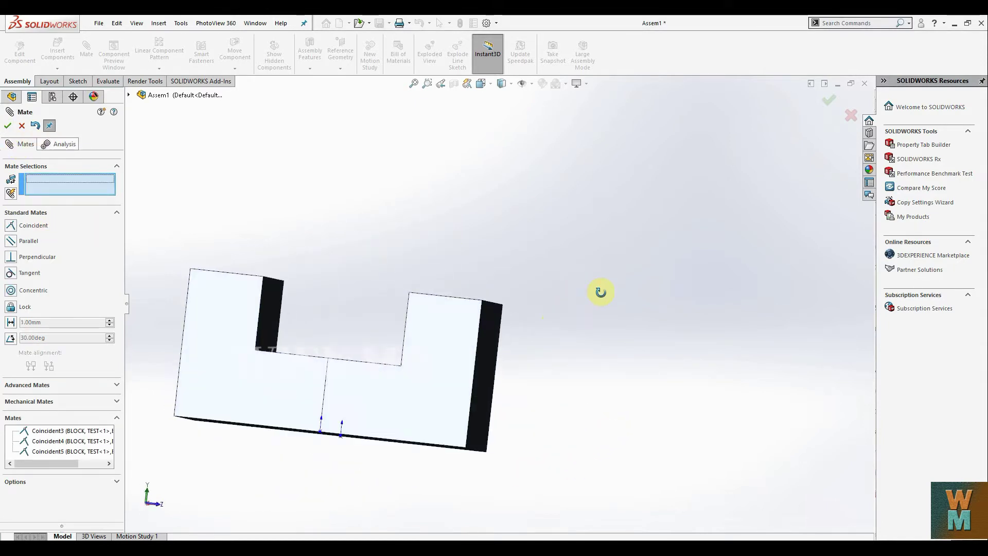
pyautogui.moveTo(752, 131); pyautogui.dragTo(779, 105, button='right')
pyautogui.moveTo(702, 411); pyautogui.dragTo(780, 378, button='middle')
pyautogui.moveTo(252, 354); pyautogui.dragTo(248, 430, button='middle')
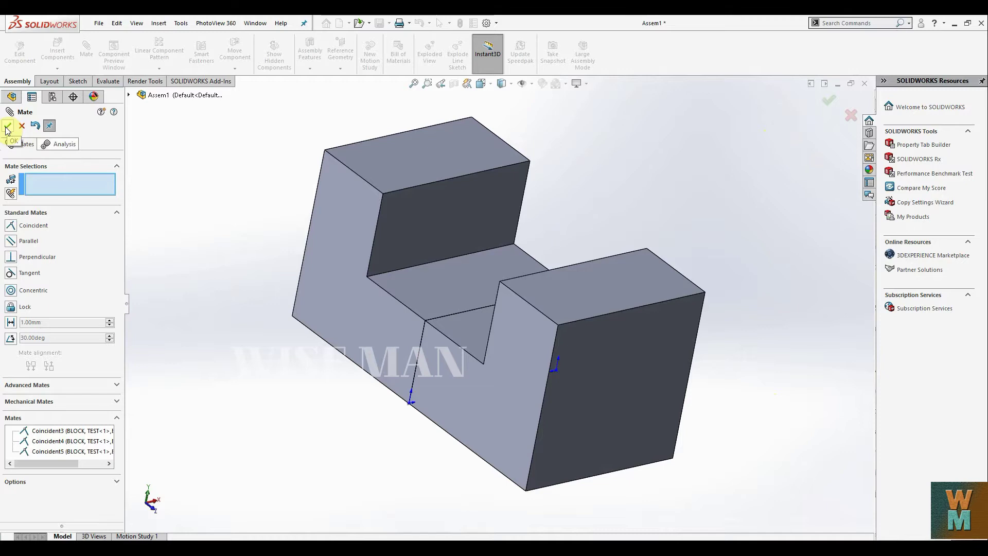
pyautogui.click(6, 127)
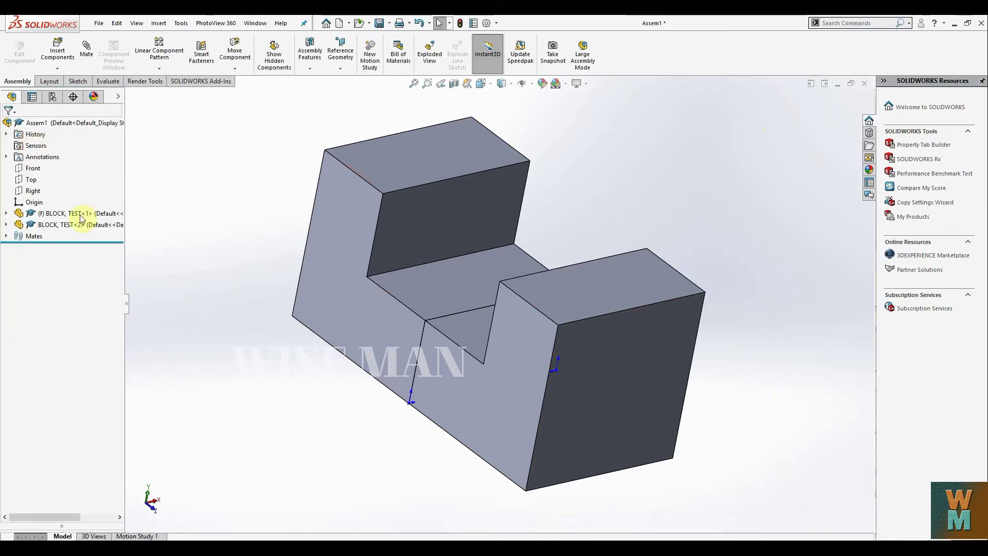
# Delete all three coincident mates between the two blocks
pyautogui.click(7, 236)
pyautogui.rightClick(40, 249)
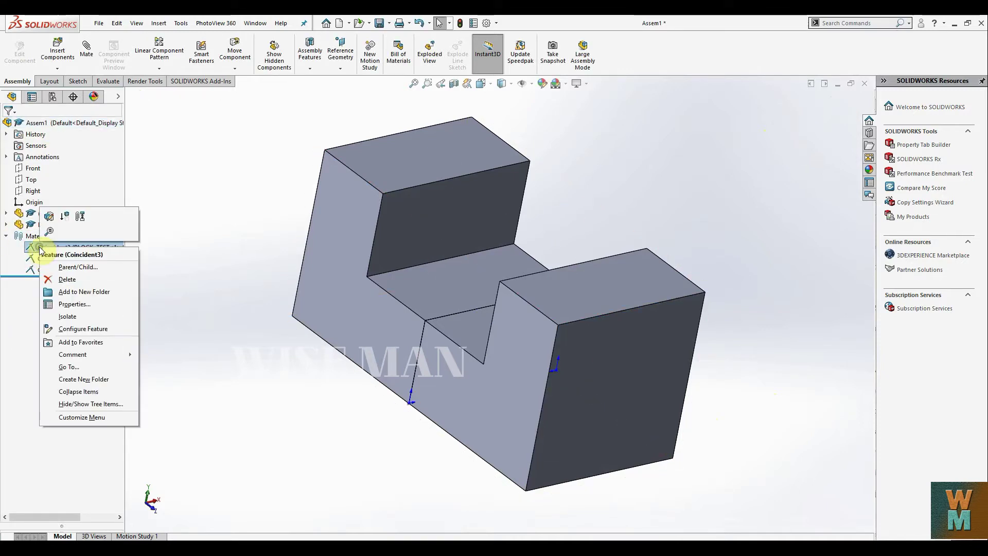
pyautogui.click(66, 281)
pyautogui.click(546, 214)
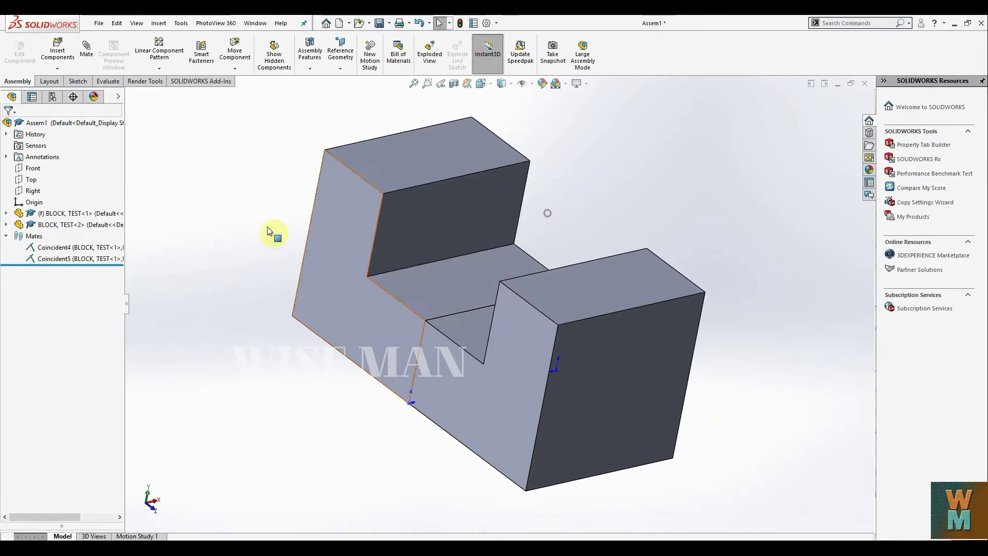
pyautogui.rightClick(88, 248)
pyautogui.click(117, 289)
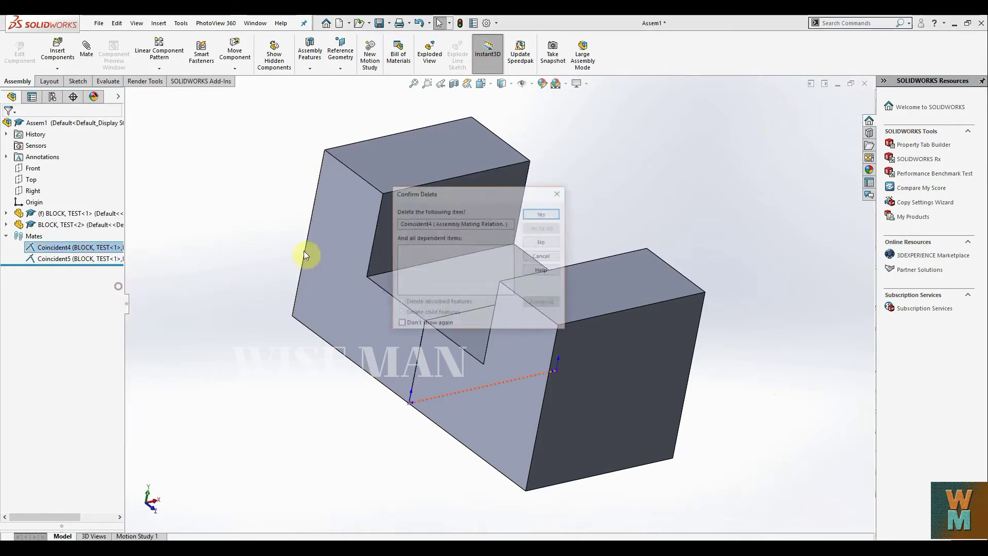
pyautogui.click(547, 214)
pyautogui.rightClick(82, 254)
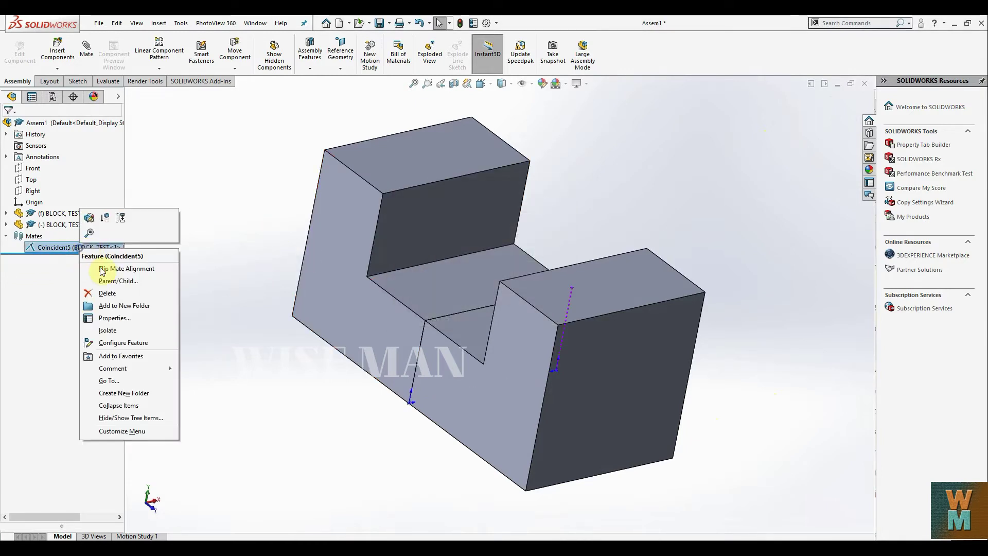
pyautogui.click(109, 292)
pyautogui.click(542, 212)
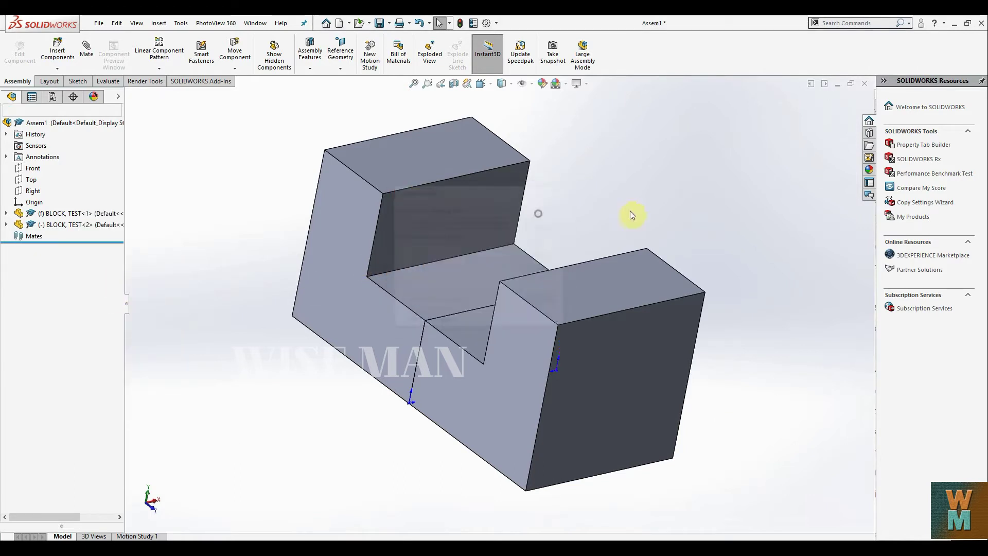
# Move the second block away from the fixed block so the two are separated by a gap
pyautogui.click(234, 52)
pyautogui.moveTo(521, 342); pyautogui.dragTo(710, 433)
pyautogui.moveTo(630, 209); pyautogui.dragTo(695, 194, button='middle')
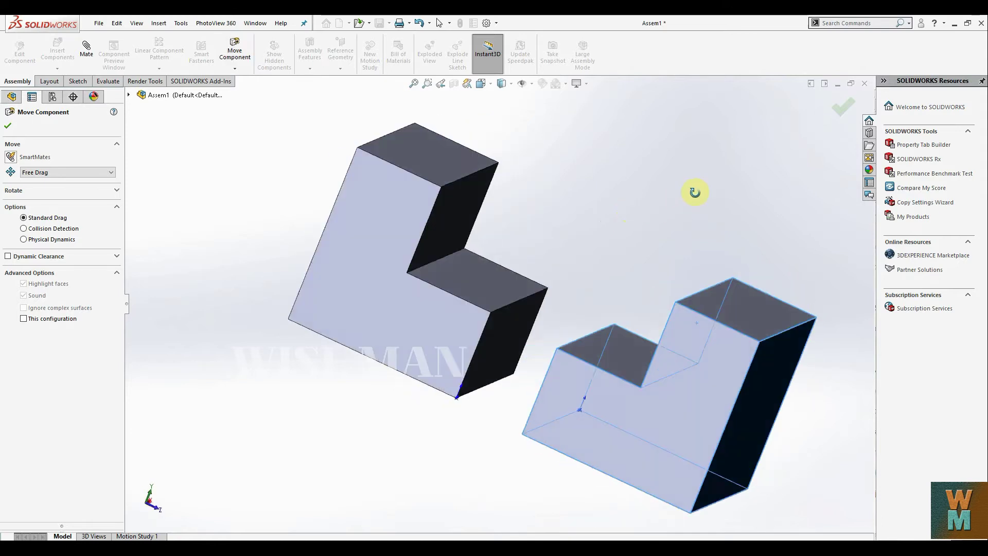
# Rotate the second block freely until it is upside down with its step notch facing downward toward the fixed block
pyautogui.click(241, 71)
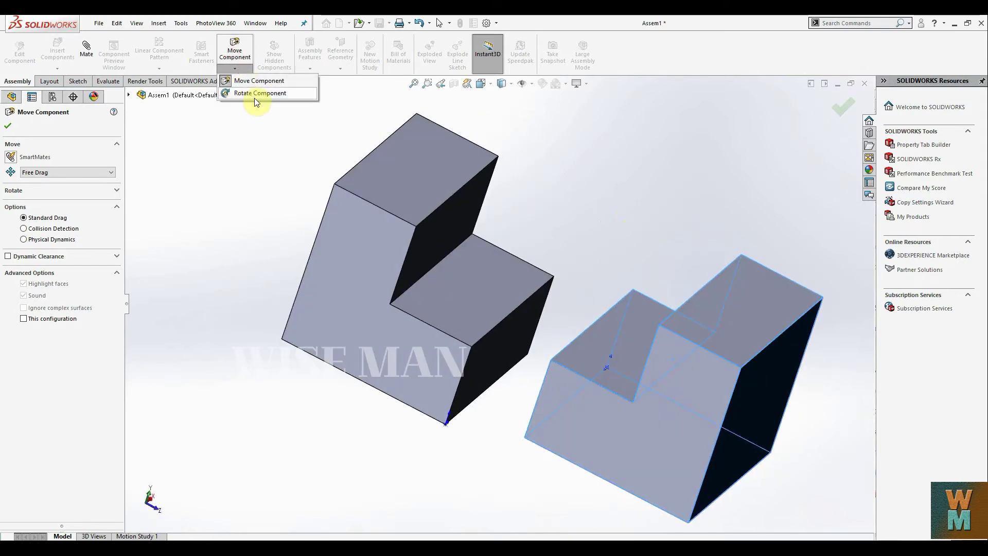
pyautogui.click(252, 96)
pyautogui.moveTo(772, 359); pyautogui.dragTo(692, 205)
pyautogui.moveTo(624, 439); pyautogui.dragTo(632, 229)
pyautogui.click(11, 130)
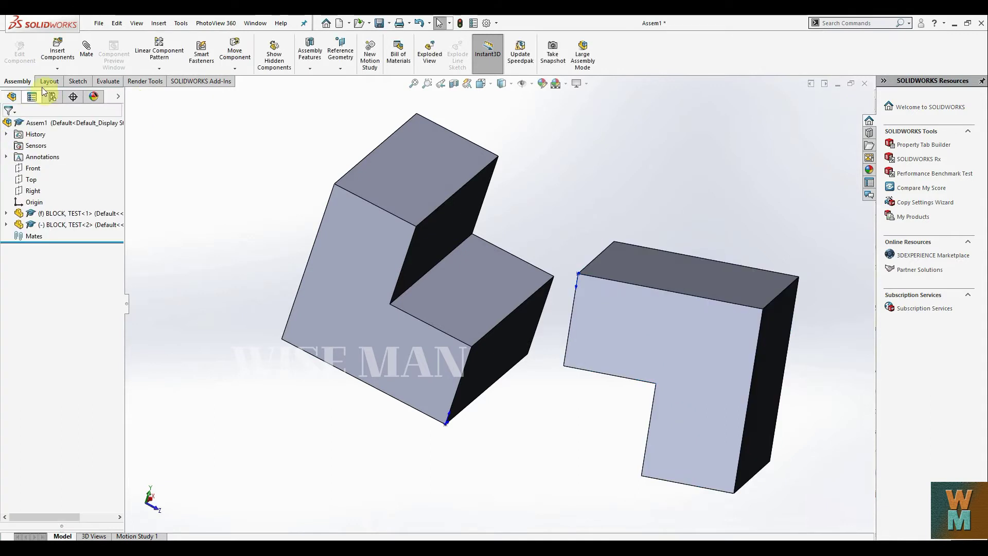
# Add a coincident mate between the inverted block's short end face and the fixed block's vertical step face
pyautogui.click(87, 50)
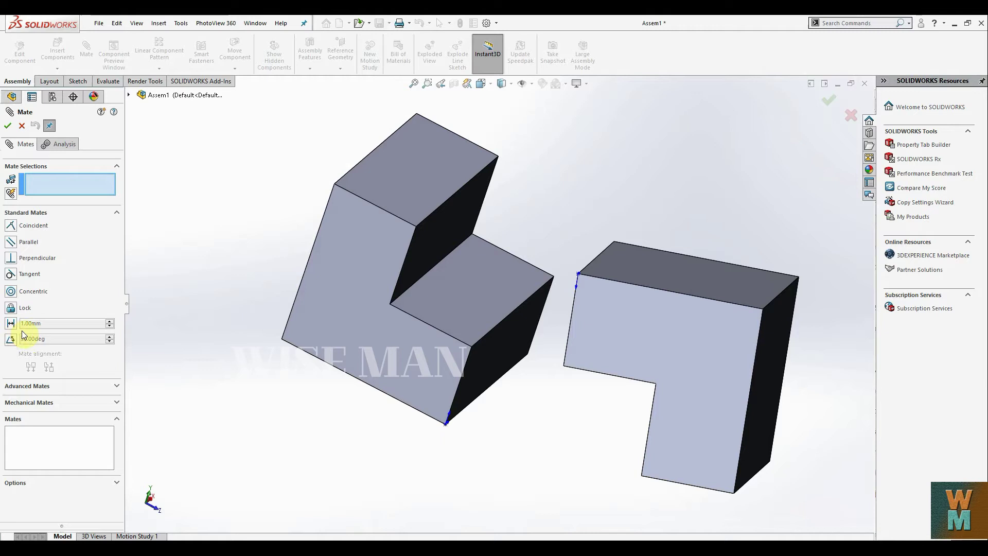
pyautogui.moveTo(485, 386); pyautogui.dragTo(547, 367, button='middle')
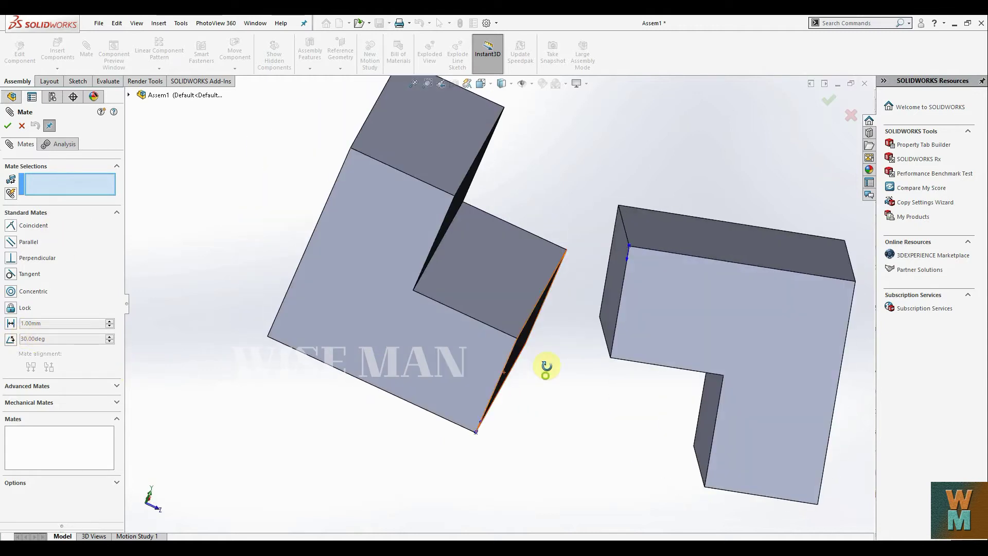
pyautogui.click(624, 261)
pyautogui.moveTo(600, 178); pyautogui.dragTo(431, 186, button='middle')
pyautogui.click(430, 186)
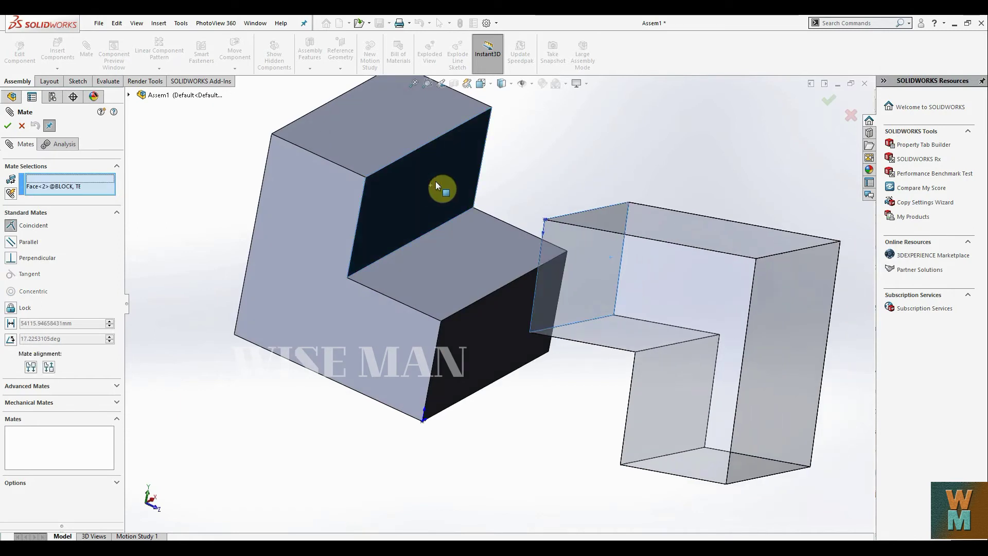
pyautogui.moveTo(712, 160)
pyautogui.mouseDown(button='middle')
pyautogui.moveTo(649, 166)
pyautogui.moveTo(694, 167)
pyautogui.mouseUp(button='middle')
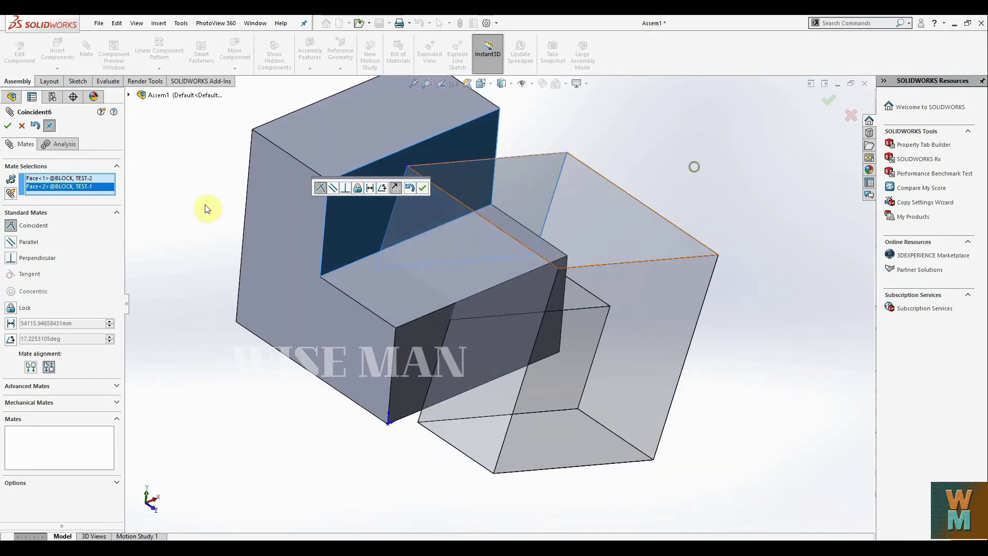
pyautogui.click(12, 242)
pyautogui.moveTo(655, 208); pyautogui.dragTo(828, 180, button='middle')
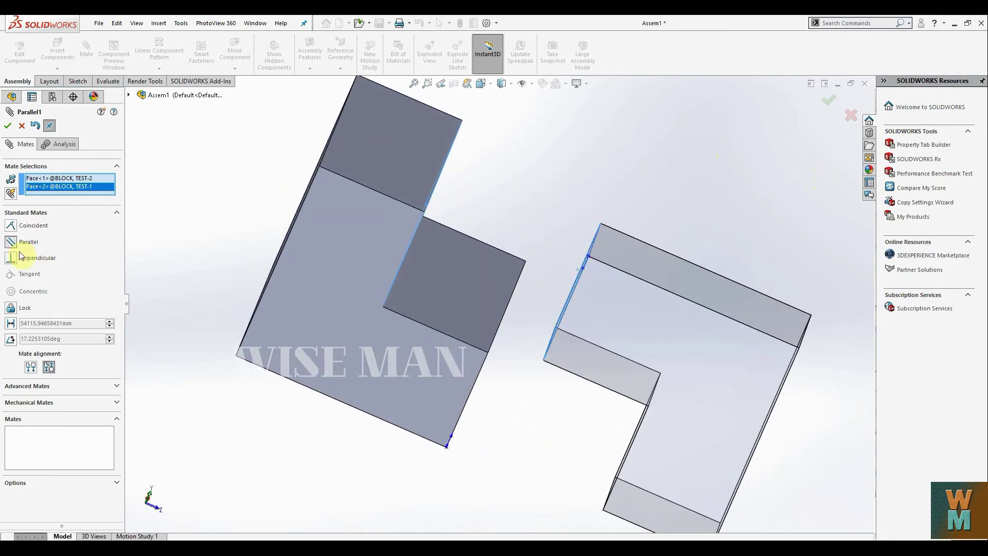
pyautogui.click(11, 229)
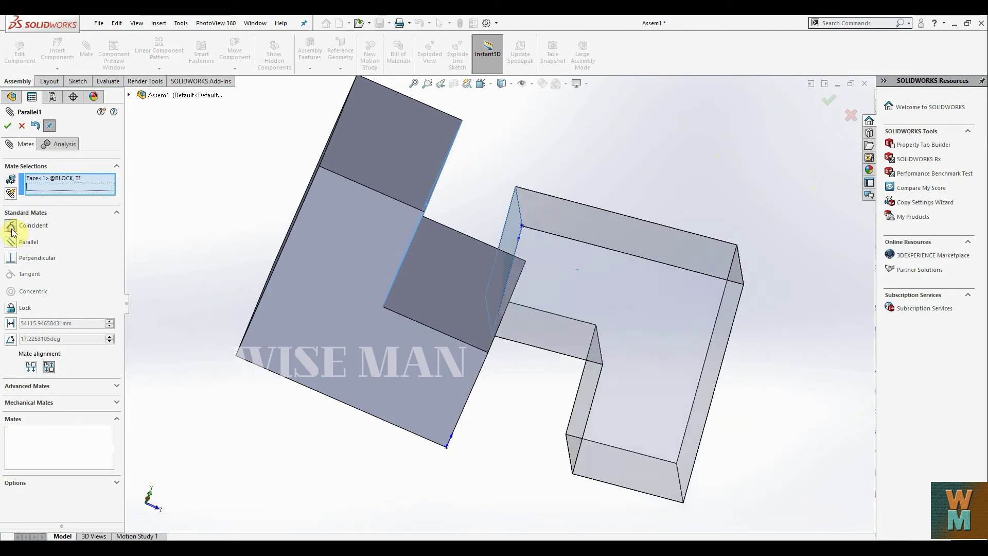
pyautogui.moveTo(720, 161); pyautogui.dragTo(686, 138, button='middle')
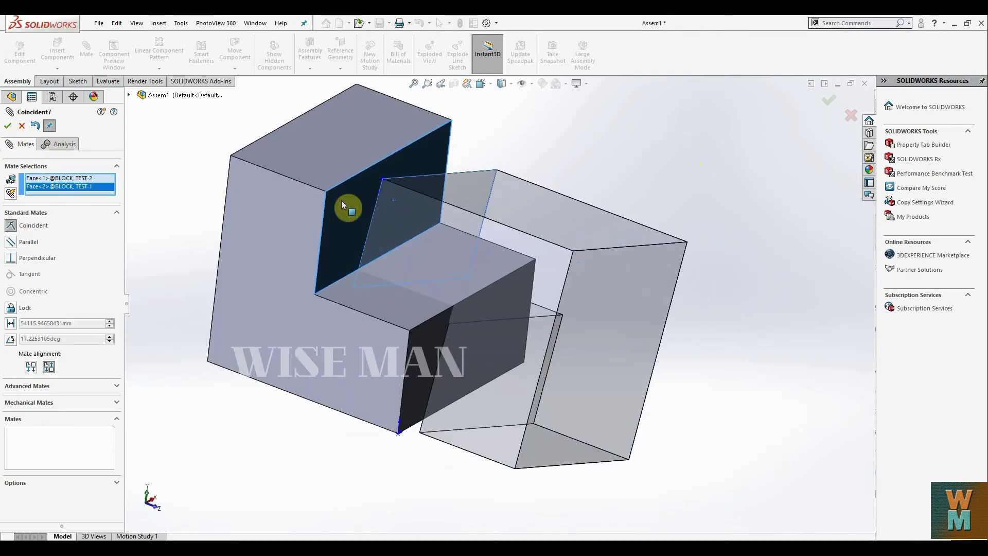
pyautogui.click(10, 125)
# Add a coincident mate between the inverted block's vertical end edge and the vertical edge of the fixed block's step face
pyautogui.click(375, 209)
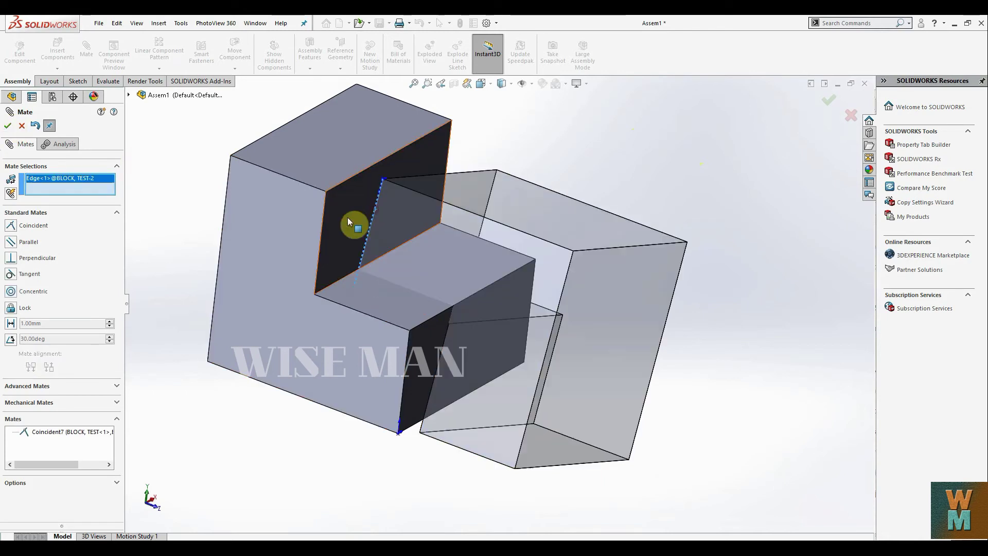
pyautogui.click(322, 221)
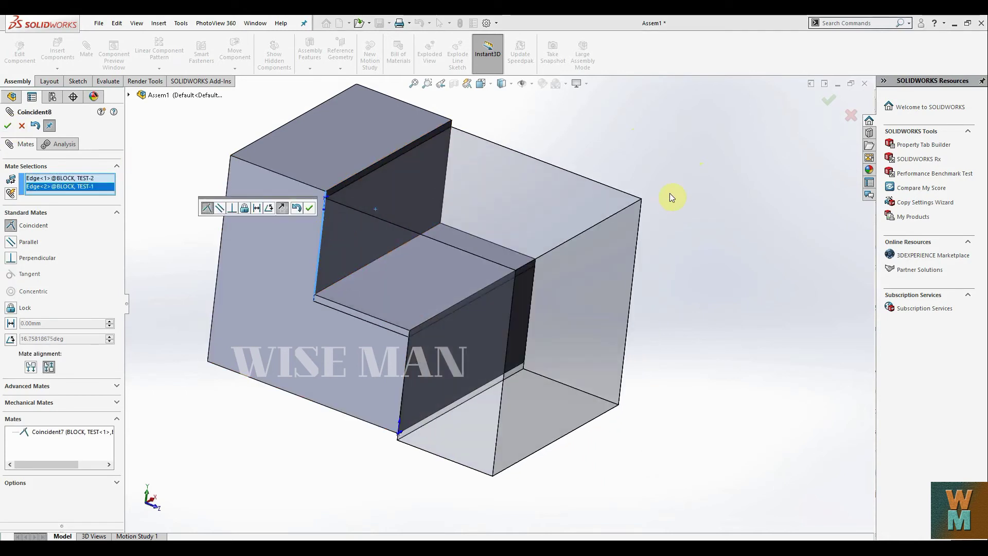
pyautogui.click(7, 125)
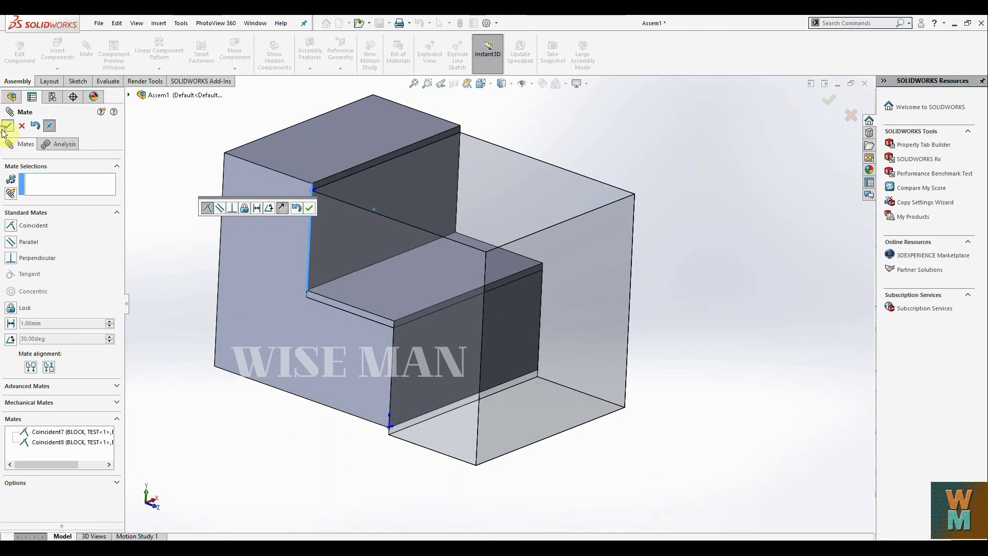
# Add a coincident mate between the inverted block's upper end edge and the fixed block's top face, and finish mating
pyautogui.click(355, 167)
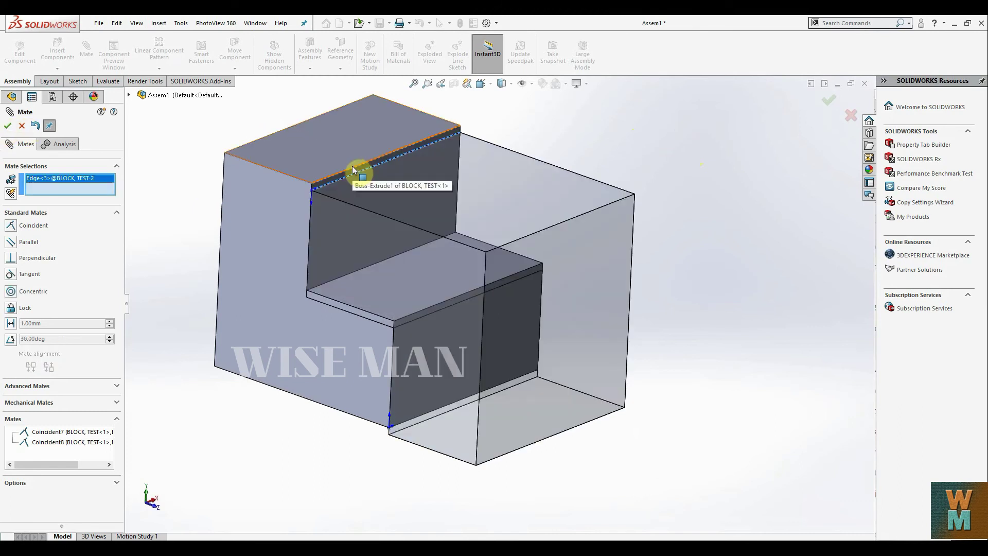
pyautogui.click(352, 166)
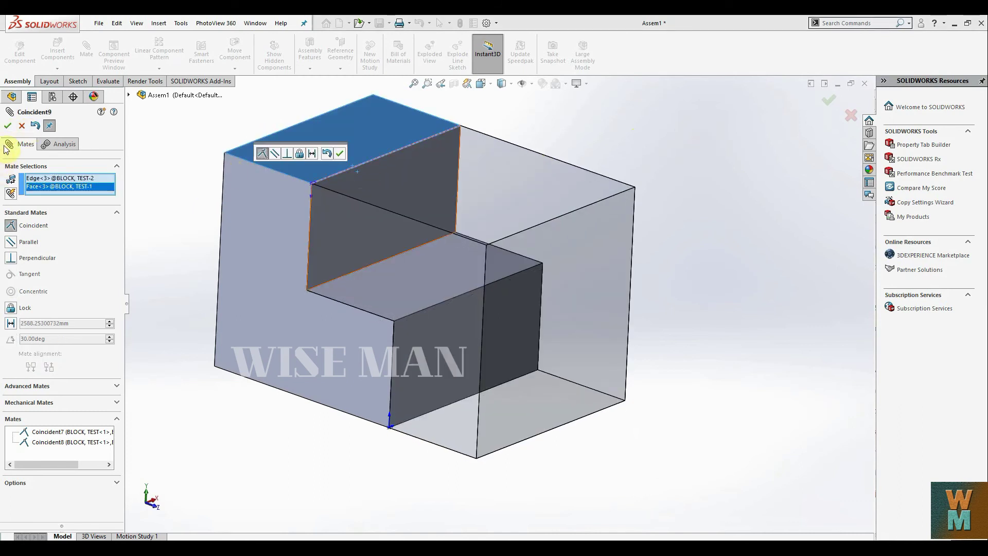
pyautogui.click(7, 126)
pyautogui.moveTo(590, 156); pyautogui.dragTo(543, 168, button='middle')
pyautogui.click(7, 125)
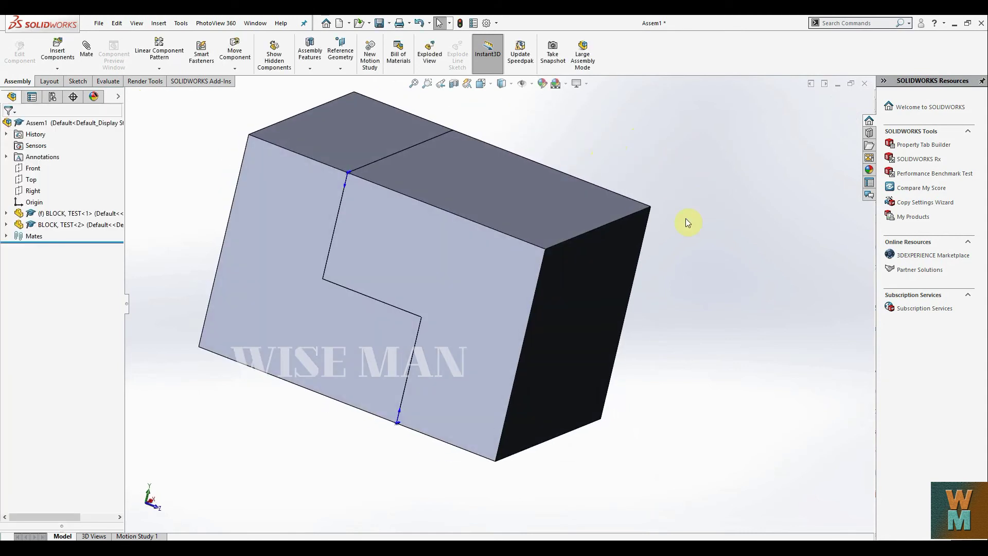
pyautogui.moveTo(746, 231)
pyautogui.mouseDown(button='middle')
pyautogui.moveTo(809, 203)
pyautogui.moveTo(721, 204)
pyautogui.moveTo(783, 223)
pyautogui.moveTo(765, 255)
pyautogui.moveTo(668, 223)
pyautogui.moveTo(654, 202)
pyautogui.moveTo(728, 205)
pyautogui.moveTo(774, 194)
pyautogui.moveTo(686, 258)
pyautogui.moveTo(642, 269)
pyautogui.moveTo(757, 258)
pyautogui.moveTo(765, 240)
pyautogui.moveTo(756, 269)
pyautogui.moveTo(770, 270)
pyautogui.moveTo(770, 210)
pyautogui.moveTo(668, 205)
pyautogui.moveTo(724, 254)
pyautogui.moveTo(739, 246)
pyautogui.mouseUp(button='middle')
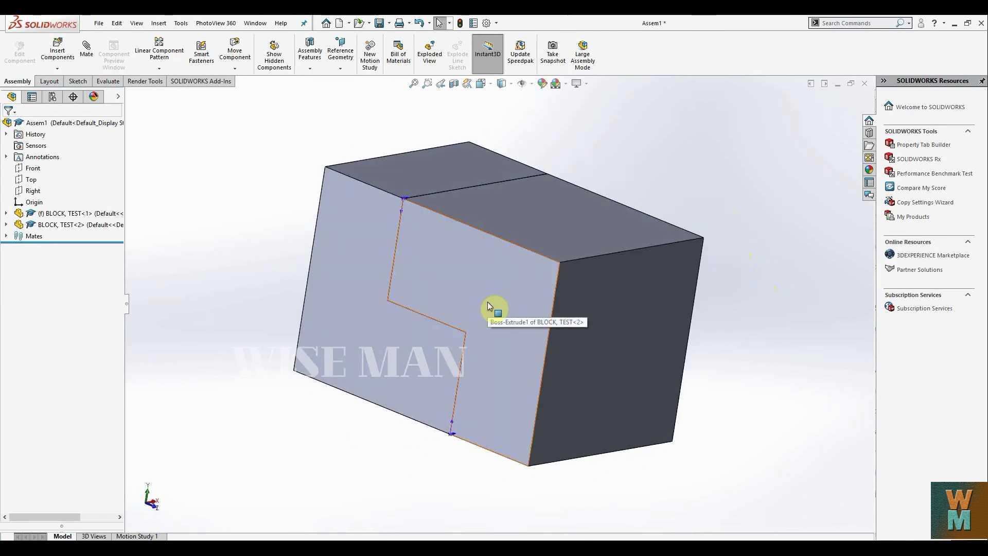